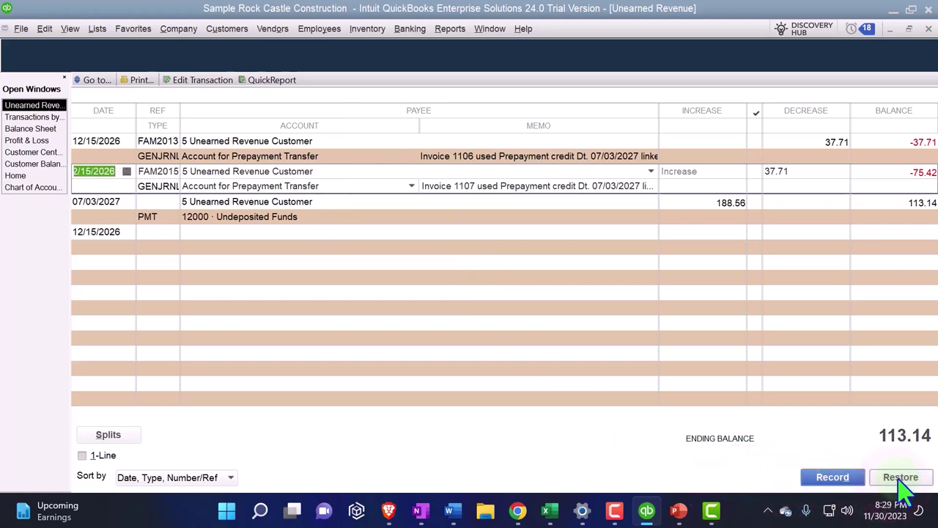
Close the Unearned Revenue register and its transaction report, and review the Accounts Receivable transactions behind the Balance Sheet amount.
{"action": "left_click", "coordinate": [928, 28]}
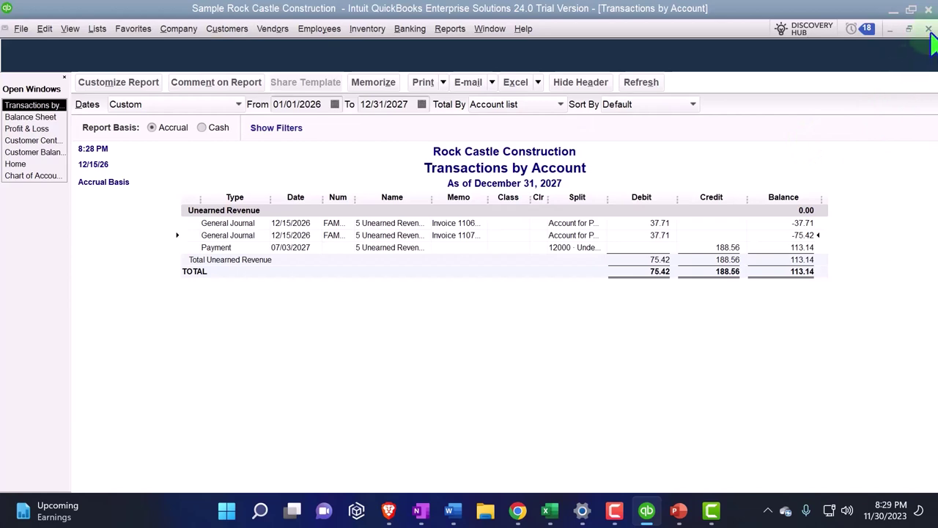
{"action": "left_click", "coordinate": [928, 29]}
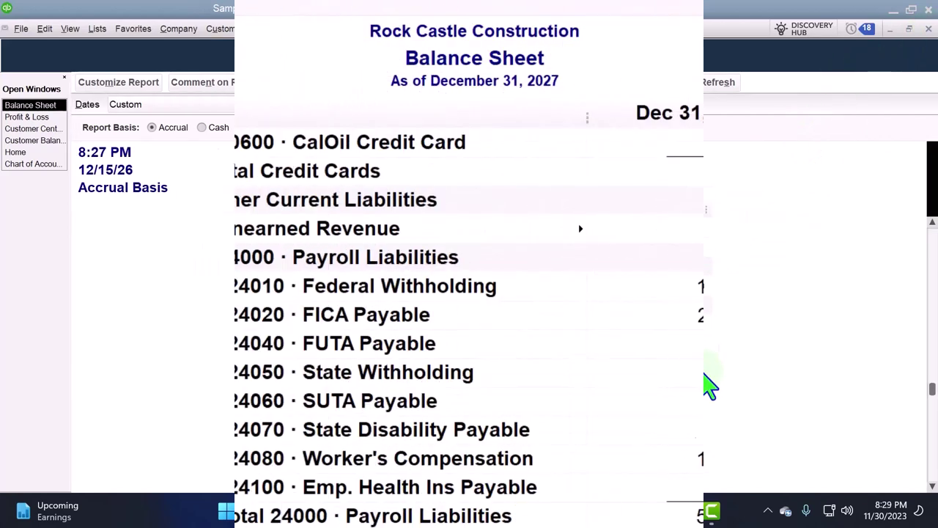
{"action": "scroll", "coordinate": [700, 351], "scroll_direction": "up", "scroll_amount": 15}
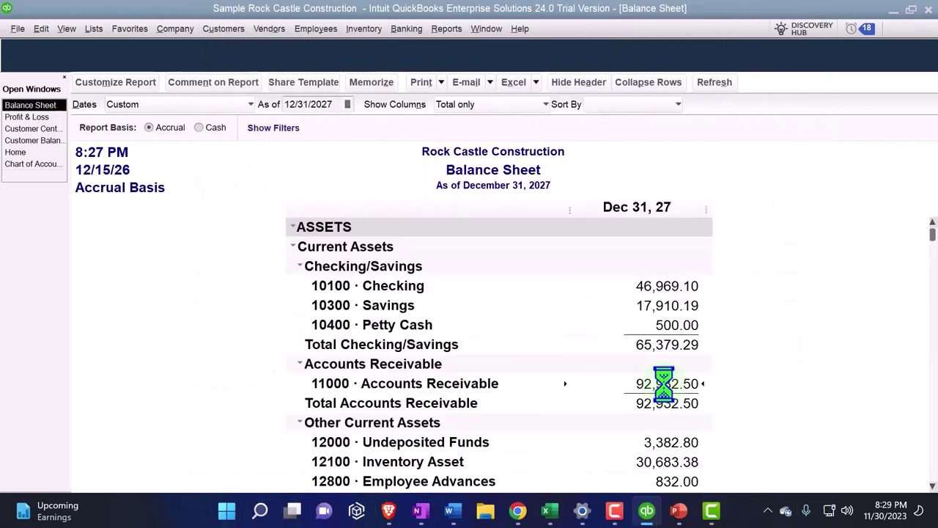
{"action": "double_click", "coordinate": [662, 383]}
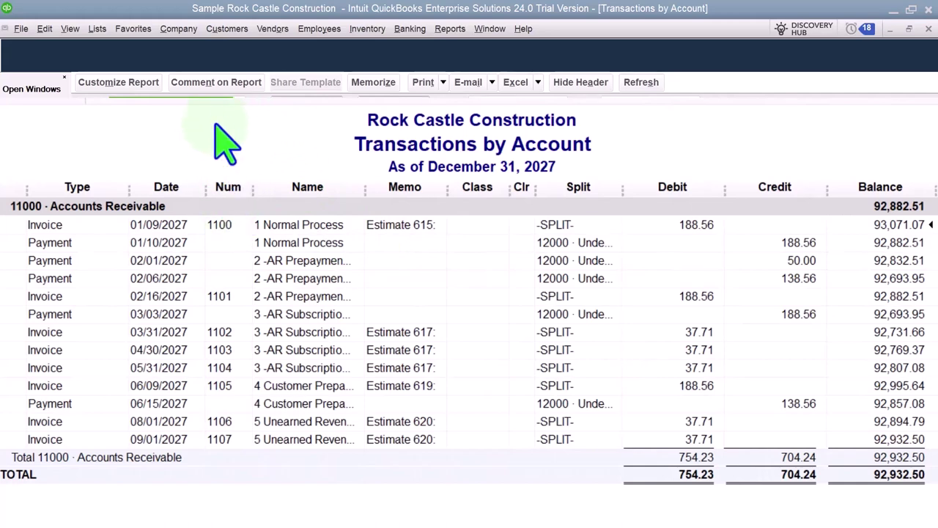
{"action": "left_click", "coordinate": [929, 29]}
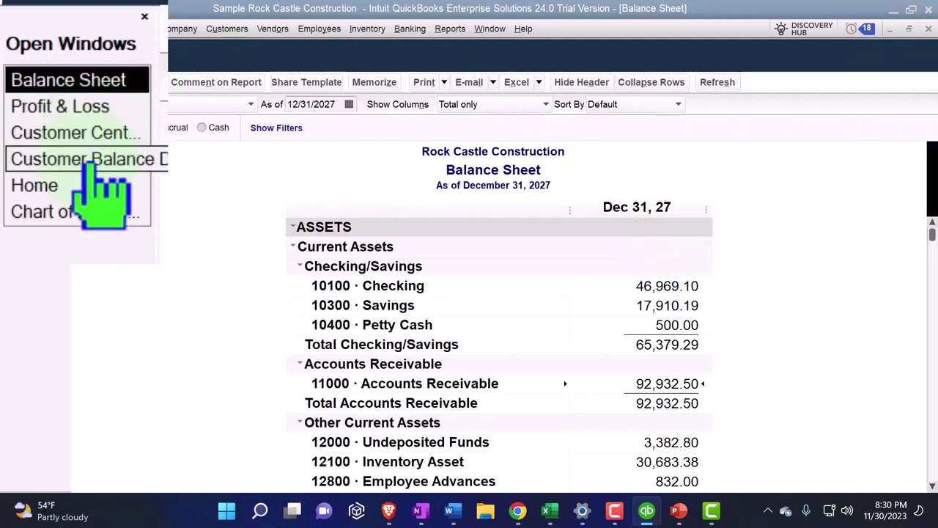
Review the Customer Balance Detail report and compare it with the journal entries in the Excel worksheet.
{"action": "left_click", "coordinate": [40, 141]}
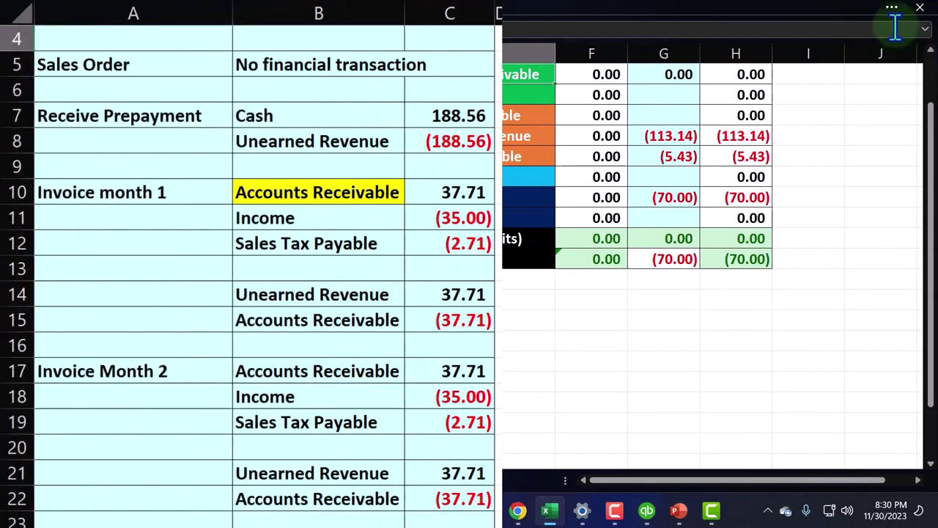
{"action": "left_click", "coordinate": [549, 510]}
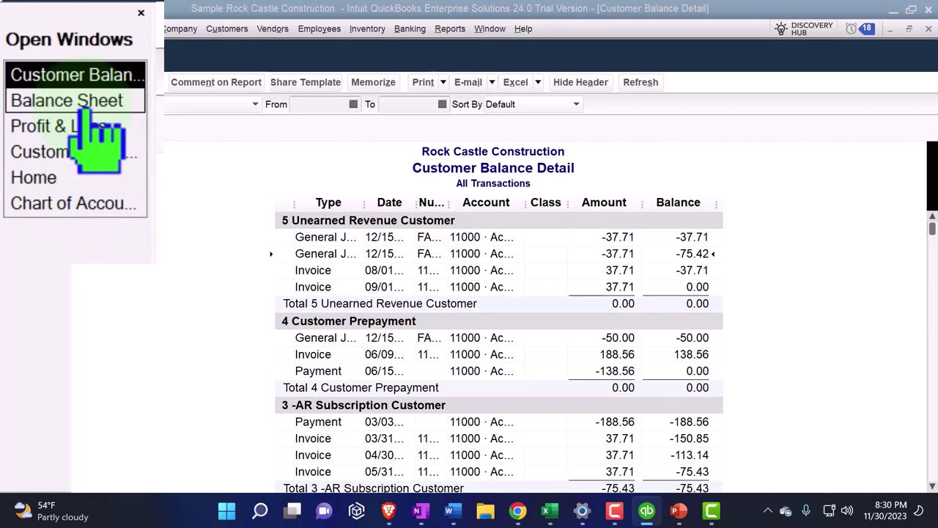
Run the Open Prepayments by Customer report and compare it with the Customer Balance Detail report.
{"action": "left_click", "coordinate": [94, 161]}
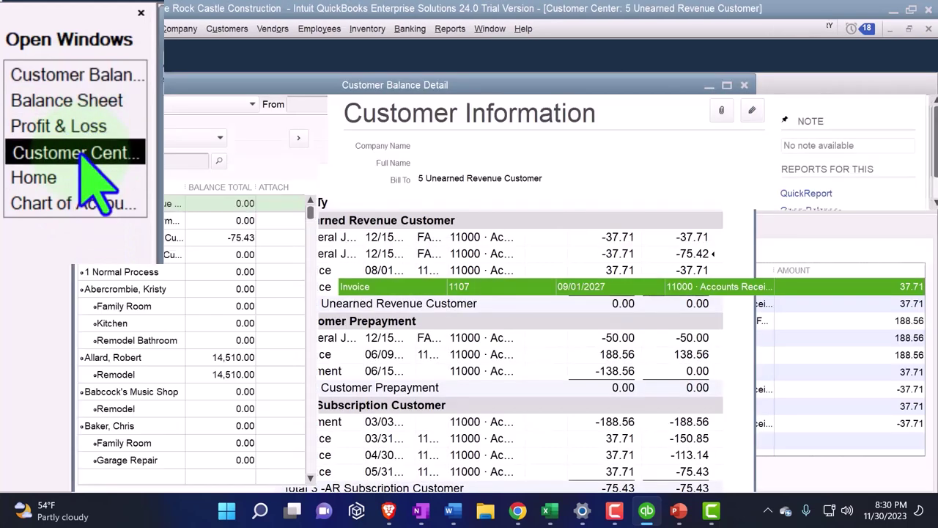
{"action": "left_click", "coordinate": [93, 207]}
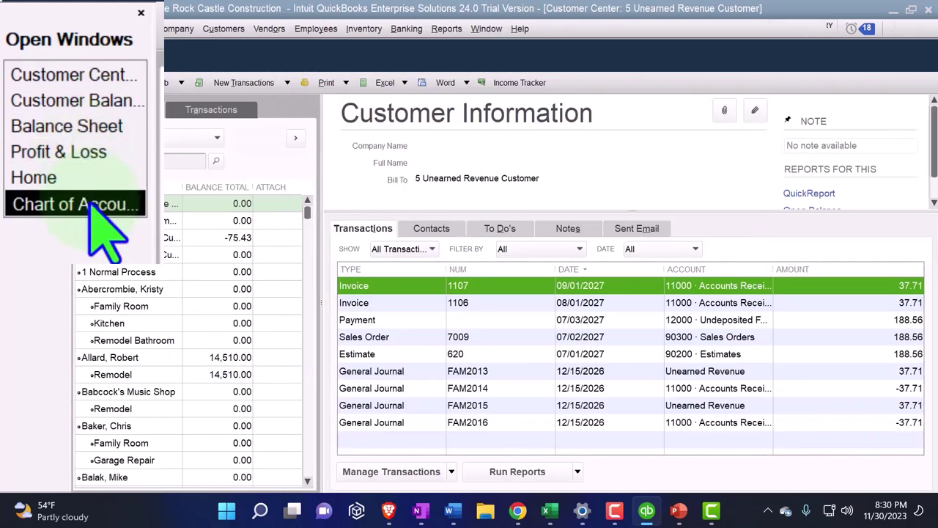
{"action": "left_click", "coordinate": [449, 29]}
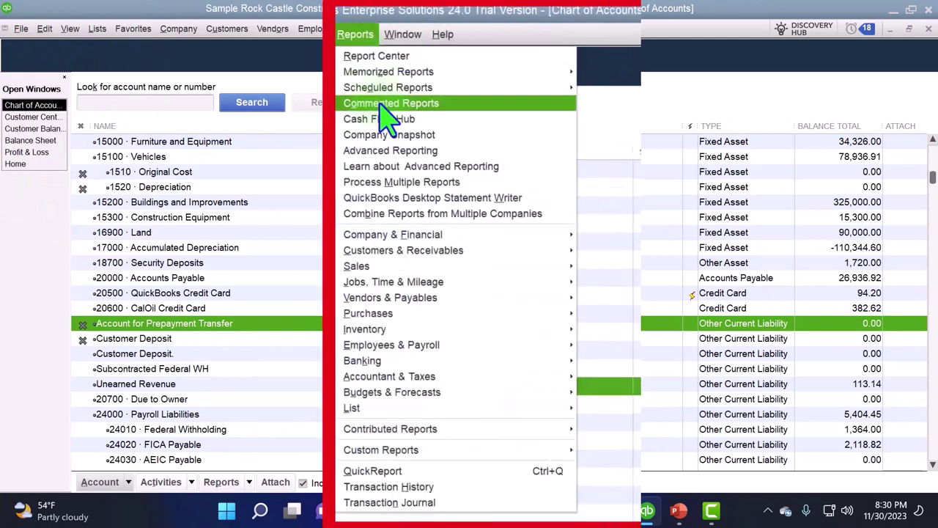
{"action": "mouse_move", "coordinate": [428, 253]}
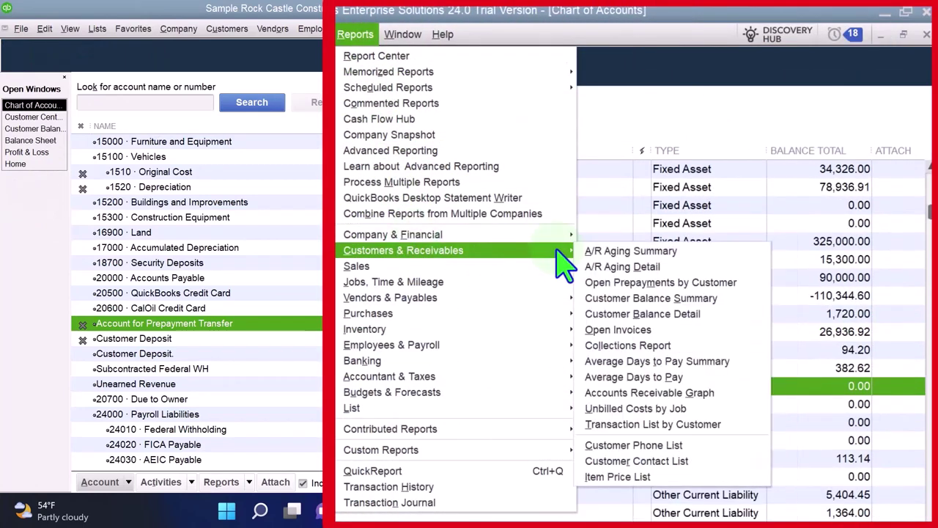
{"action": "left_click", "coordinate": [728, 236]}
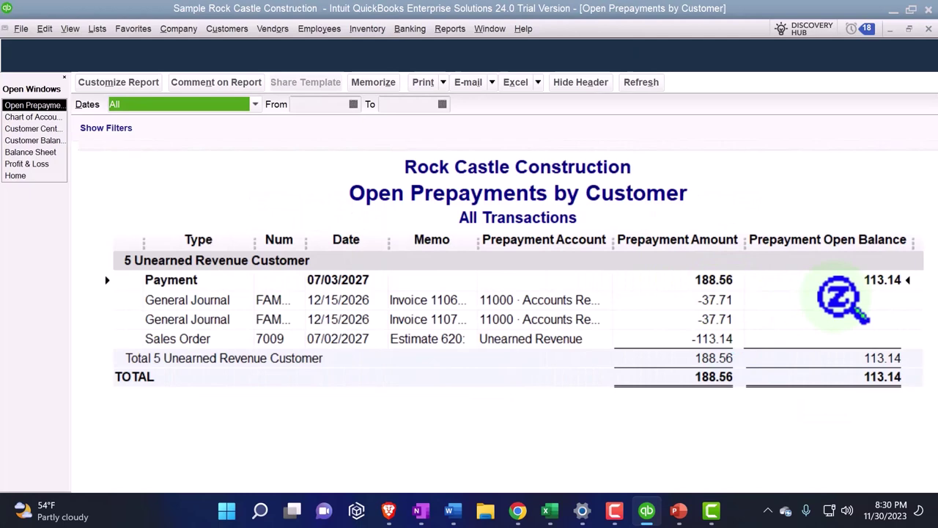
{"action": "left_click", "coordinate": [44, 141]}
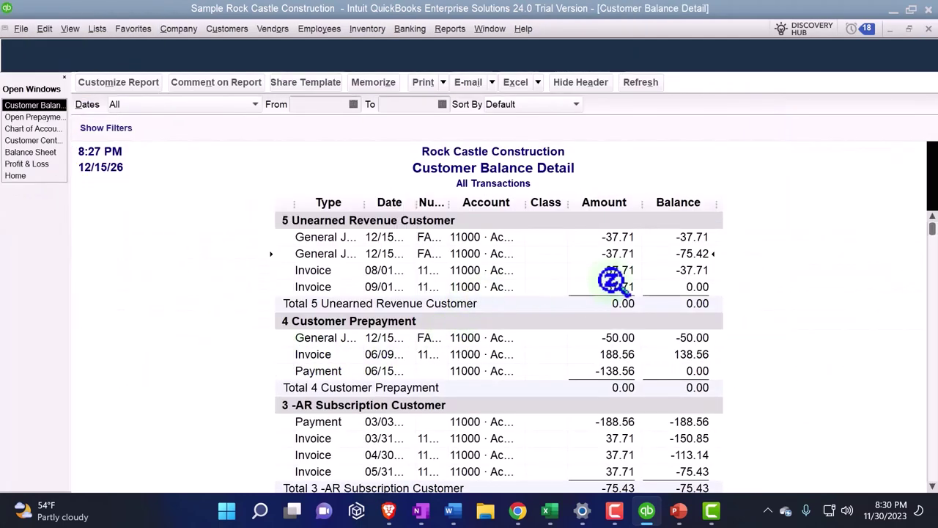
Open sales order 7009 of 5 Unearned Revenue Customer and start an invoice from it for selected items.
{"action": "left_click", "coordinate": [33, 140]}
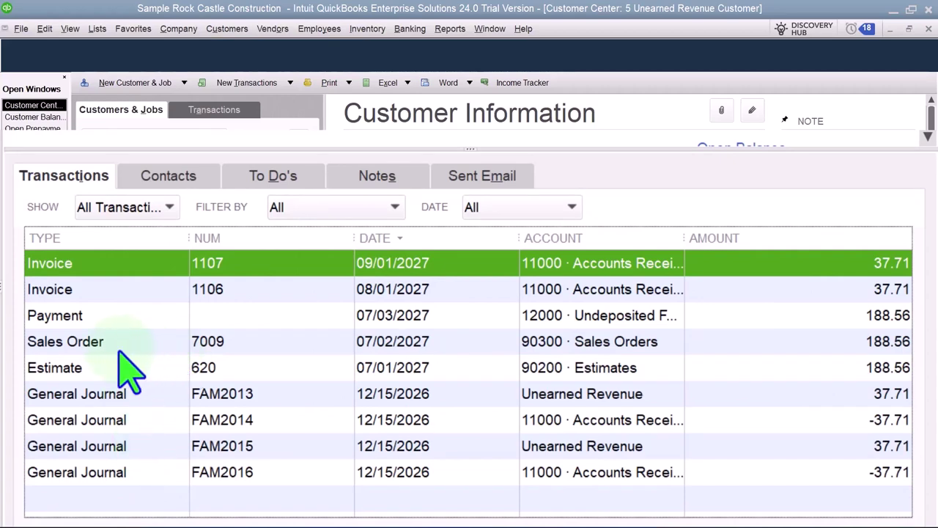
{"action": "double_click", "coordinate": [107, 341]}
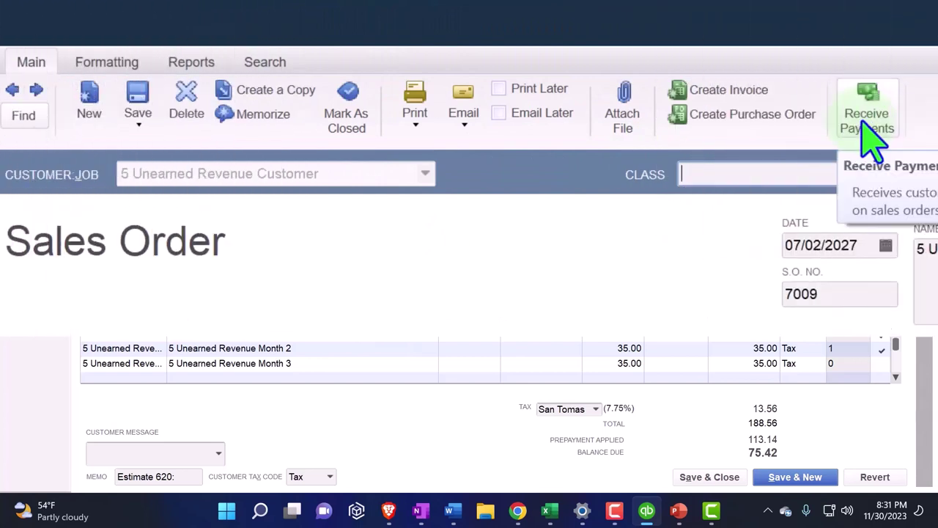
{"action": "left_click", "coordinate": [735, 97]}
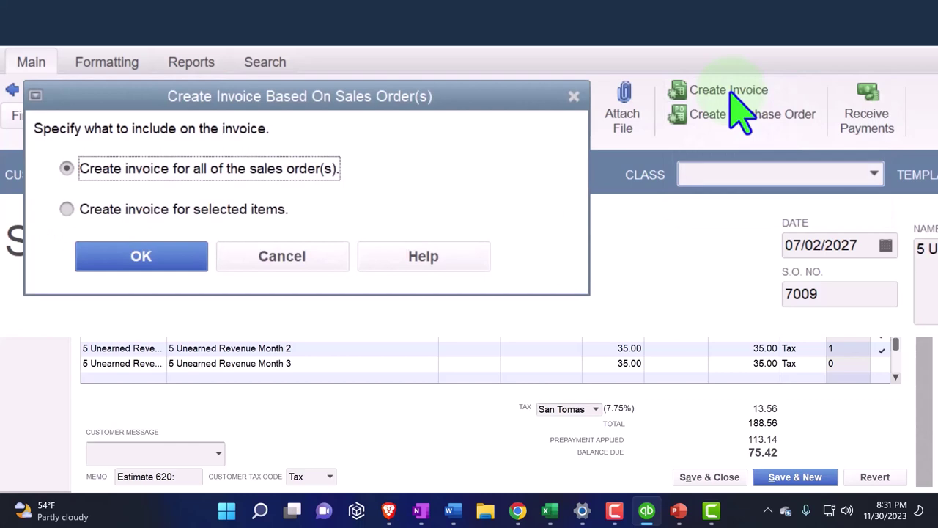
{"action": "left_click", "coordinate": [108, 211]}
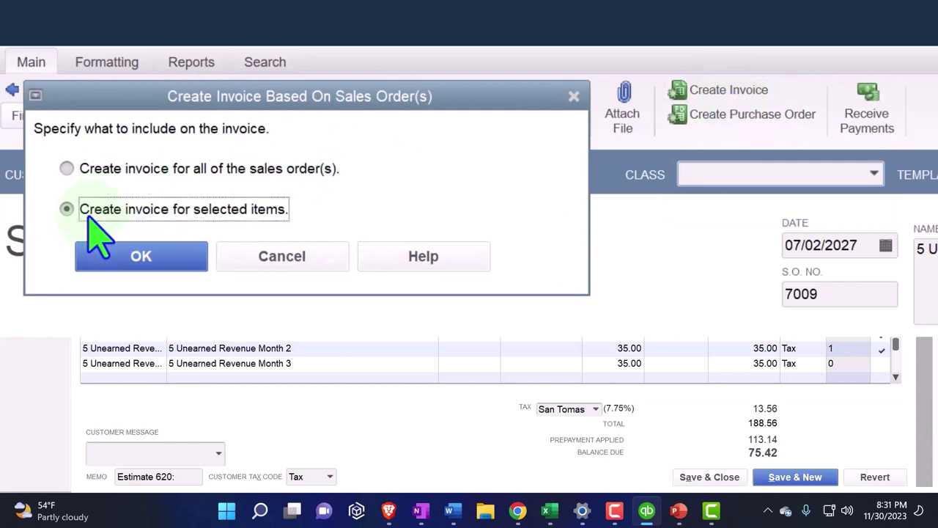
{"action": "left_click", "coordinate": [179, 253]}
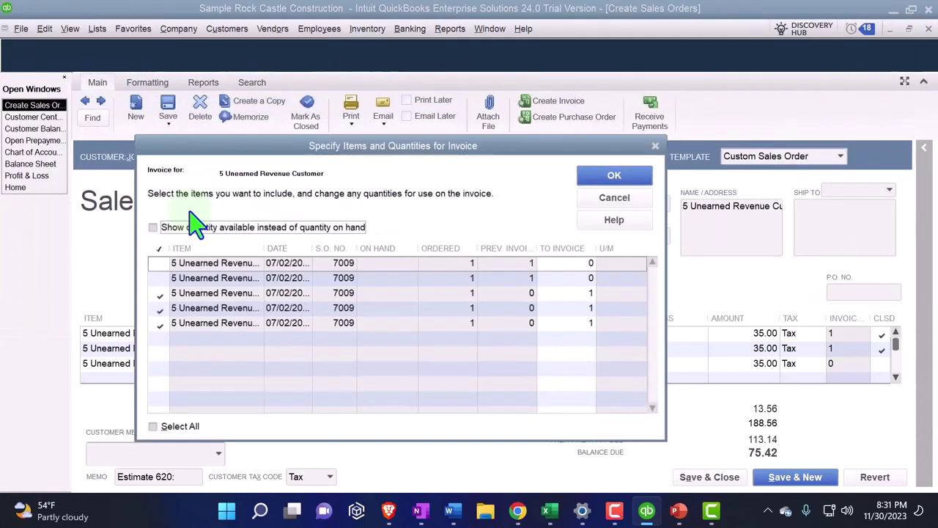
Exclude the last two items so only the Month 3 item is invoiced, and generate the invoice.
{"action": "left_click", "coordinate": [192, 308]}
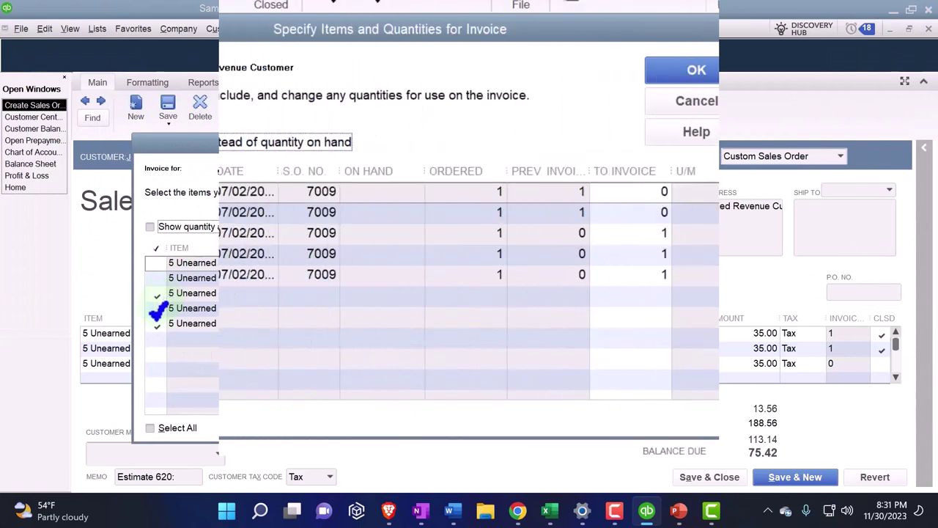
{"action": "left_click", "coordinate": [64, 274]}
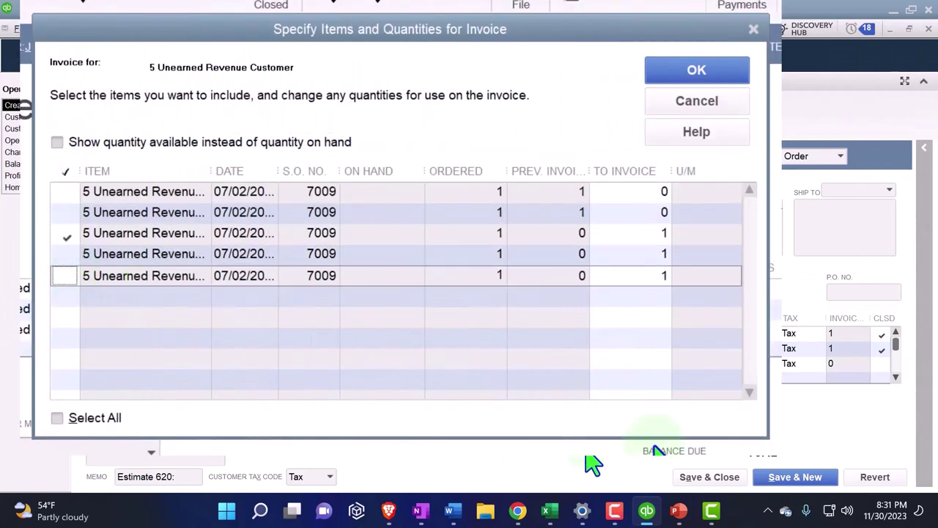
{"action": "left_click", "coordinate": [696, 70]}
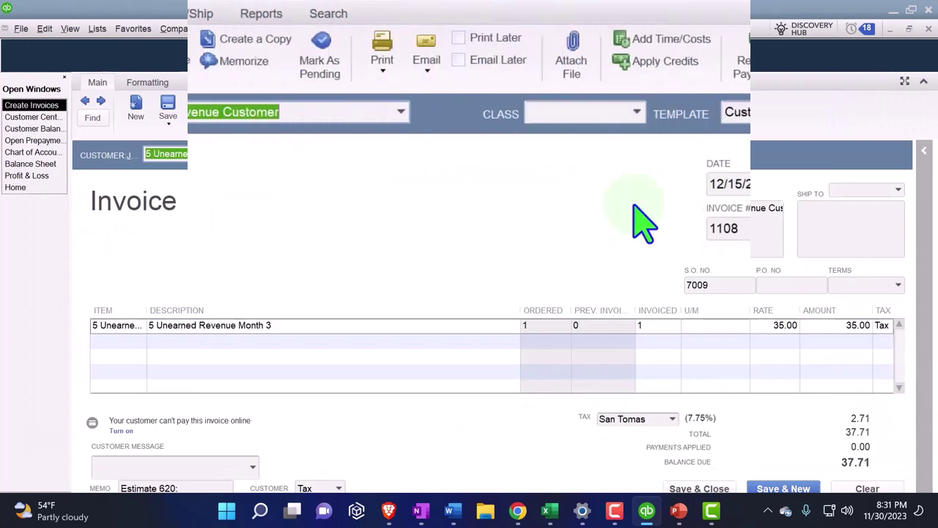
Check the Profit & Loss report for the months of unearned revenue income already invoiced, and return to the new invoice.
{"action": "key", "text": "Tab"}
{"action": "key", "text": "Tab"}
{"action": "key", "text": "Tab"}
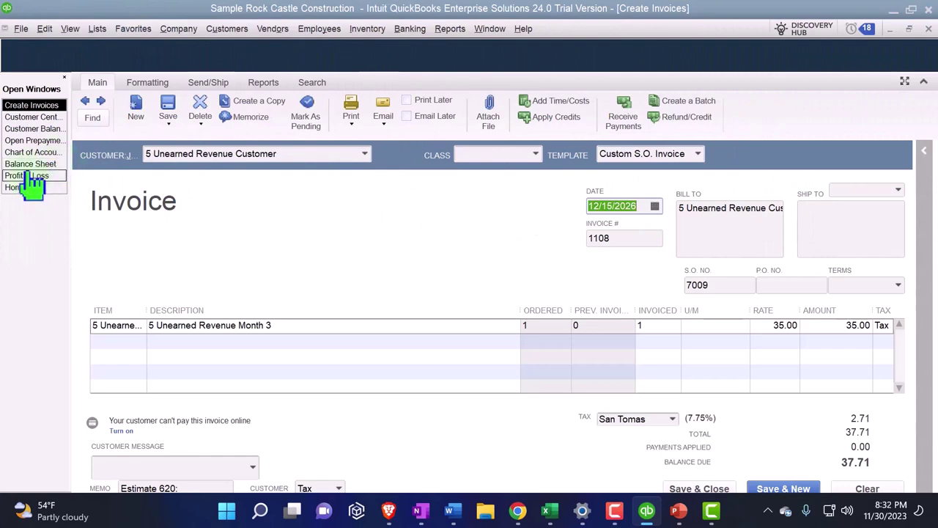
{"action": "left_click", "coordinate": [27, 176]}
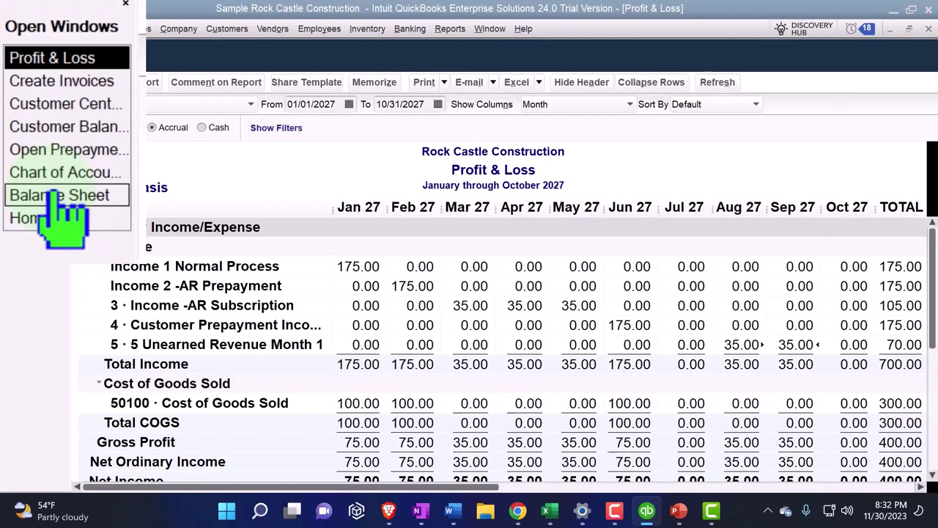
{"action": "left_click", "coordinate": [67, 107]}
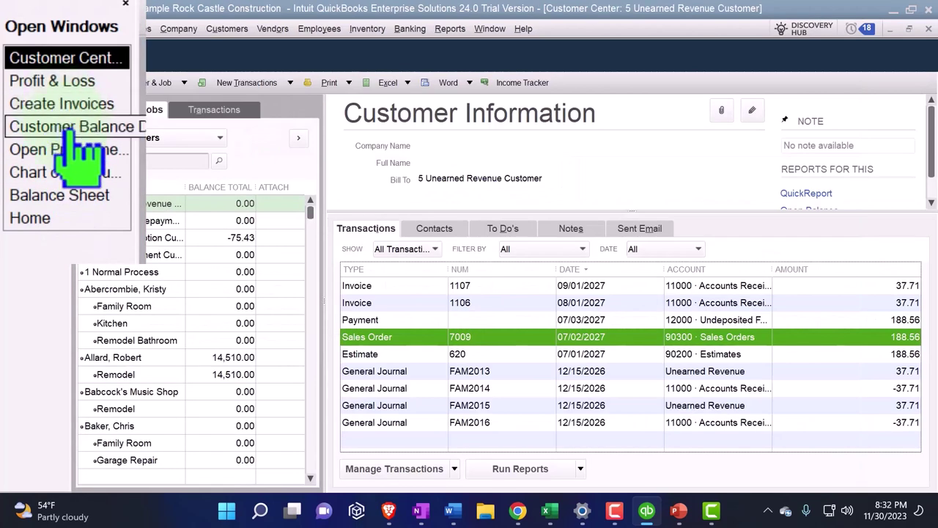
{"action": "left_click", "coordinate": [74, 104]}
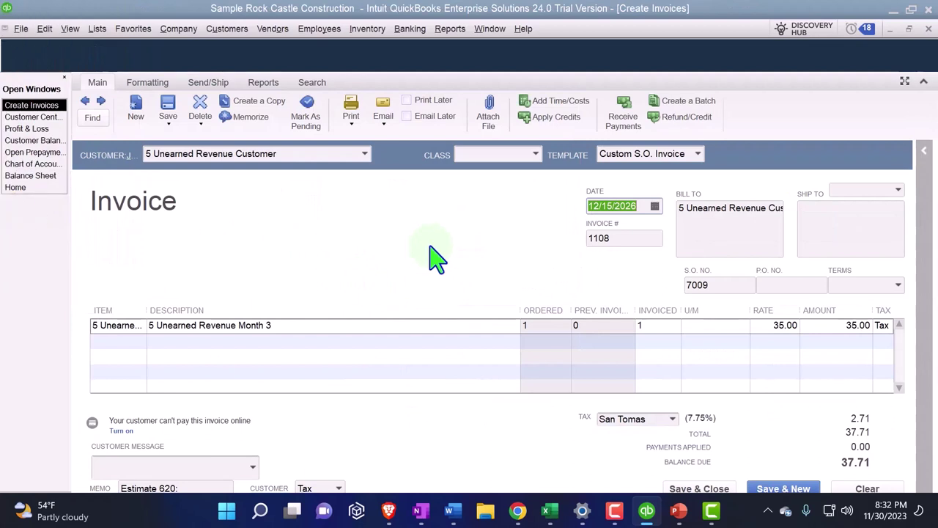
Date the new Month 3 invoice 10/01/2027.
{"action": "type", "text": "1"}
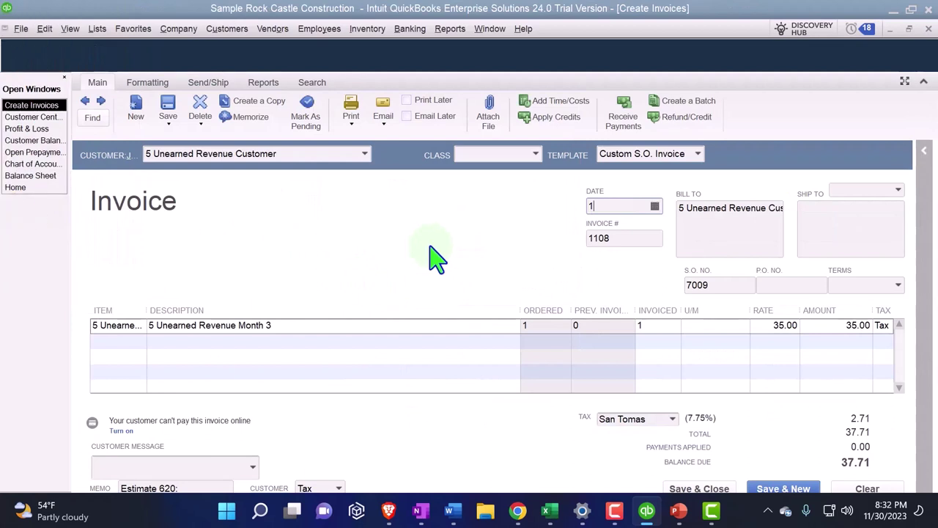
{"action": "type", "text": "00127"}
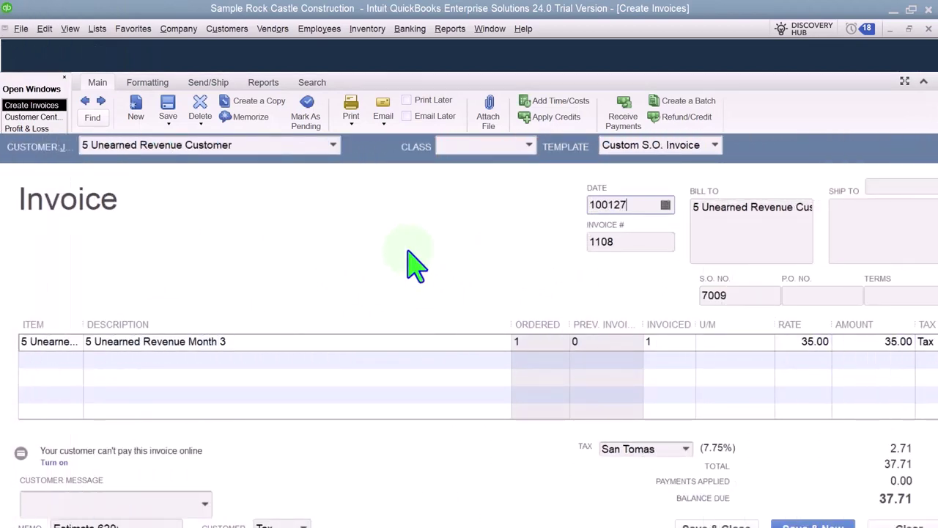
{"action": "key", "text": "Tab"}
{"action": "key", "text": "Tab"}
{"action": "key", "text": "Tab"}
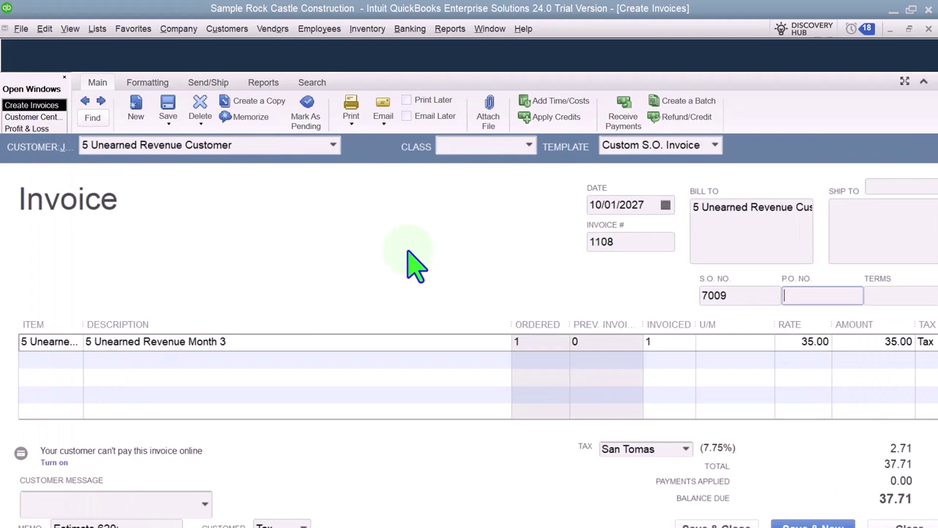
{"action": "key", "text": "Tab"}
{"action": "key", "text": "Tab"}
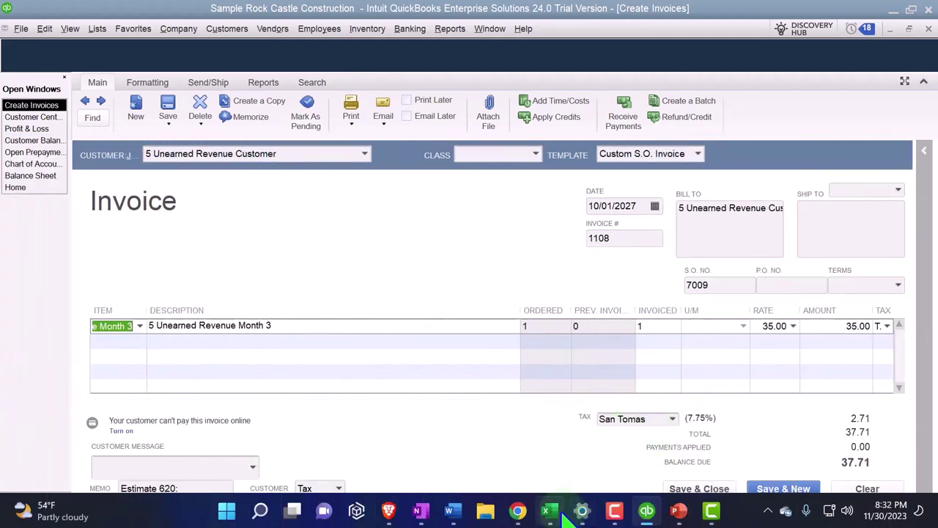
Switch to the Excel worksheet and label cell A24 "Invoice Month 3".
{"action": "left_click", "coordinate": [551, 511]}
{"action": "scroll", "coordinate": [227, 365], "scroll_direction": "down", "scroll_amount": 2}
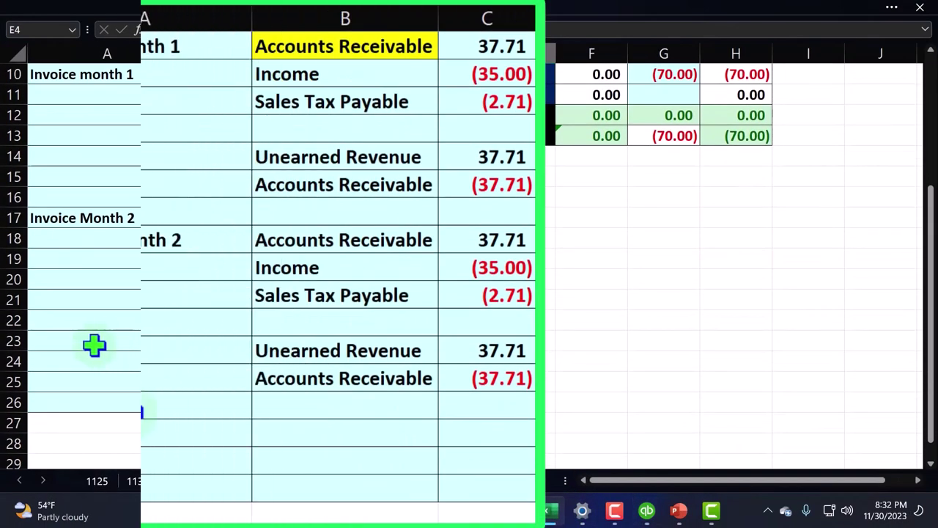
{"action": "left_click", "coordinate": [65, 357]}
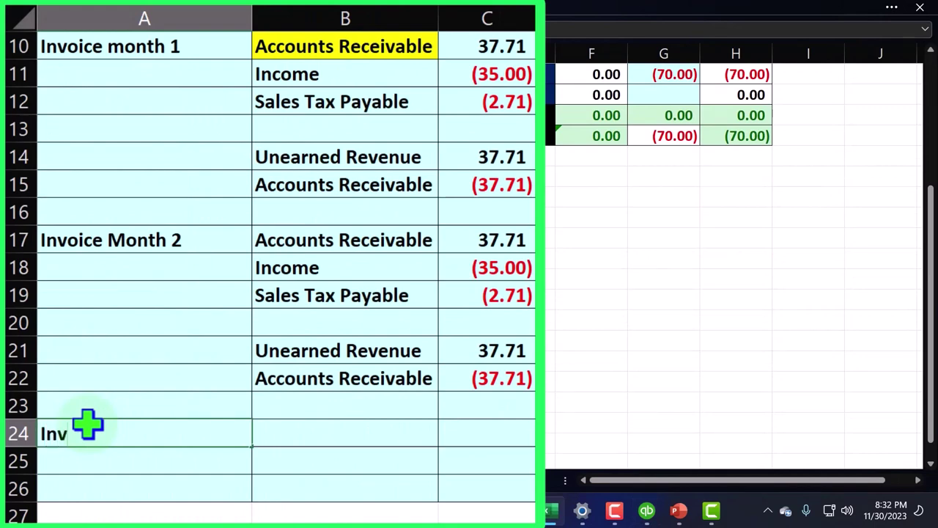
{"action": "type", "text": "Invoice Month"}
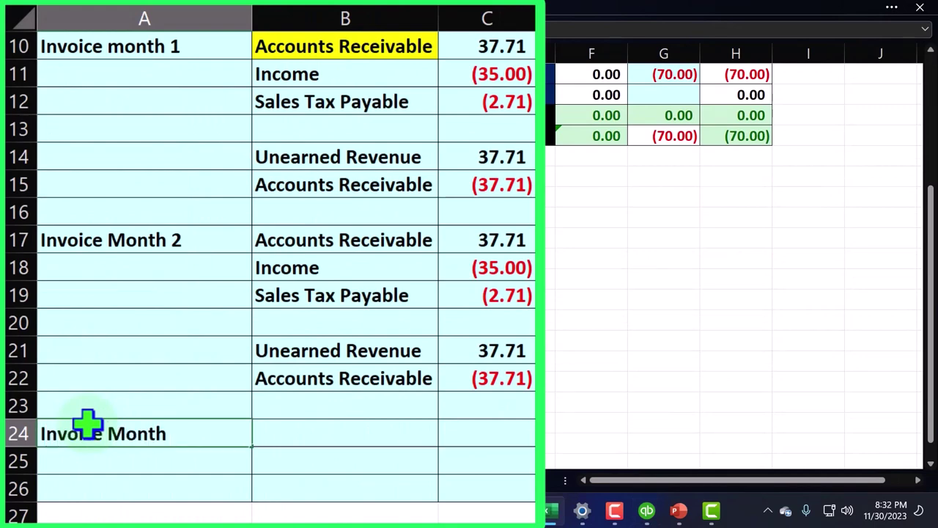
{"action": "type", "text": " 3"}
{"action": "key", "text": "Tab"}
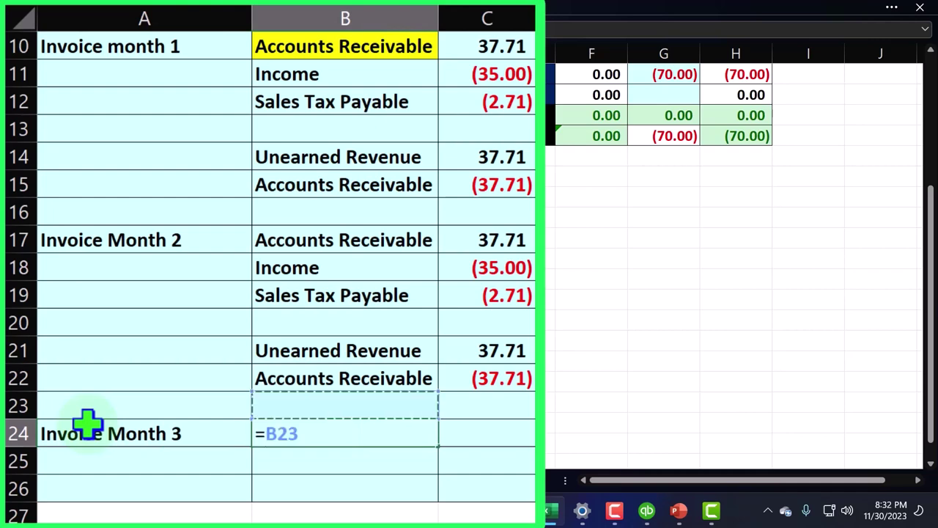
Fill cell B24 with a formula referencing the Accounts Receivable account name from an earlier journal entry.
{"action": "type", "text": "="}
{"action": "key", "text": "Up"}
{"action": "key", "text": "Up"}
{"action": "key", "text": "Up"}
{"action": "key", "text": "Up"}
{"action": "key", "text": "Up"}
{"action": "key", "text": "Up"}
{"action": "key", "text": "Return"}
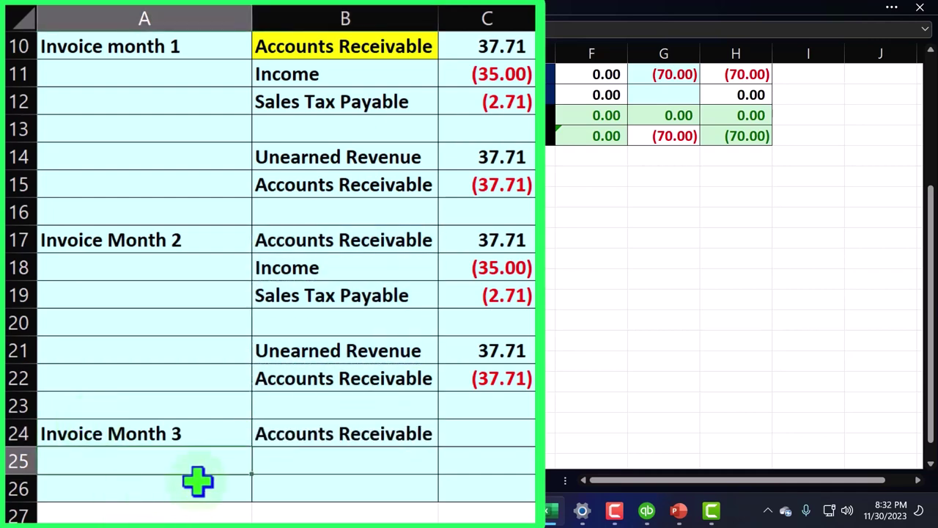
Extend the bordered blue formatting of the blank journal entry rows in columns A to C down to row 29.
{"action": "mouse_move", "coordinate": [198, 480]}
{"action": "left_mouse_down"}
{"action": "mouse_move", "coordinate": [446, 471]}
{"action": "mouse_move", "coordinate": [496, 495]}
{"action": "left_mouse_up"}
{"action": "key", "text": "ctrl+c"}
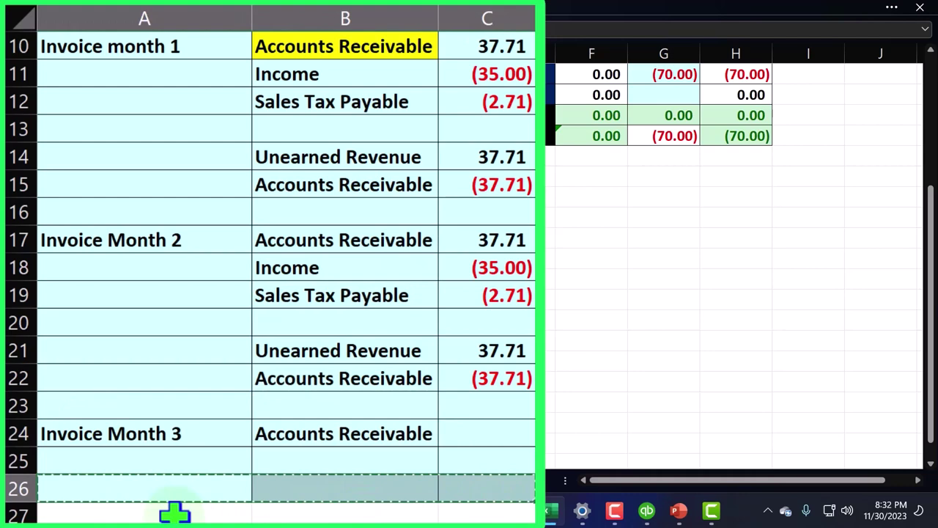
{"action": "left_click_drag", "start_coordinate": [173, 513], "coordinate": [484, 516]}
{"action": "left_click", "coordinate": [345, 462]}
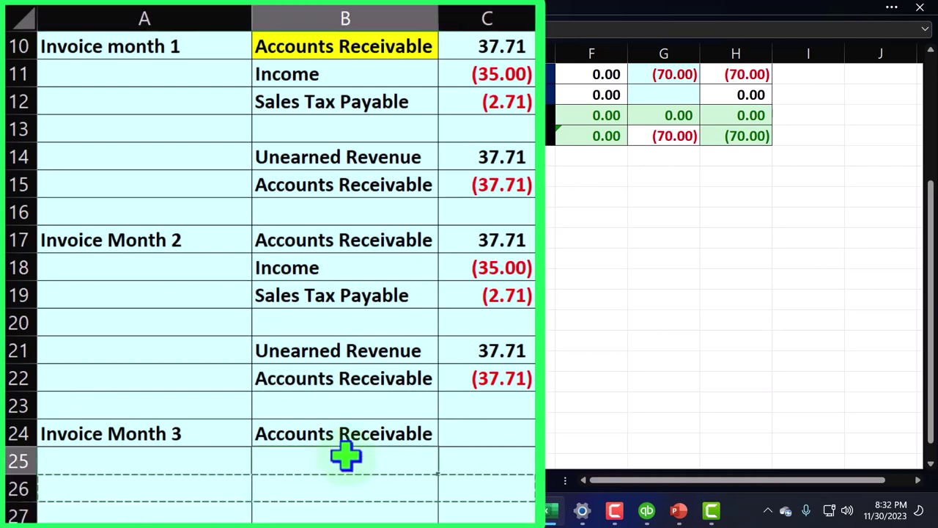
Copy the account name formula from B24 down to B25:B26 and B28:B29 to complete the Month 3 account names.
{"action": "left_click", "coordinate": [384, 434]}
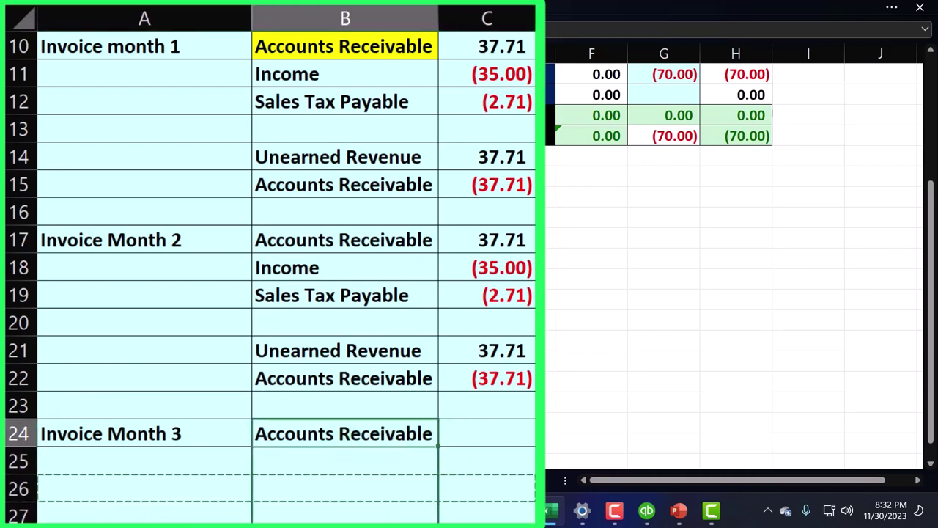
{"action": "key", "text": "ctrl+v"}
{"action": "left_click", "coordinate": [399, 515]}
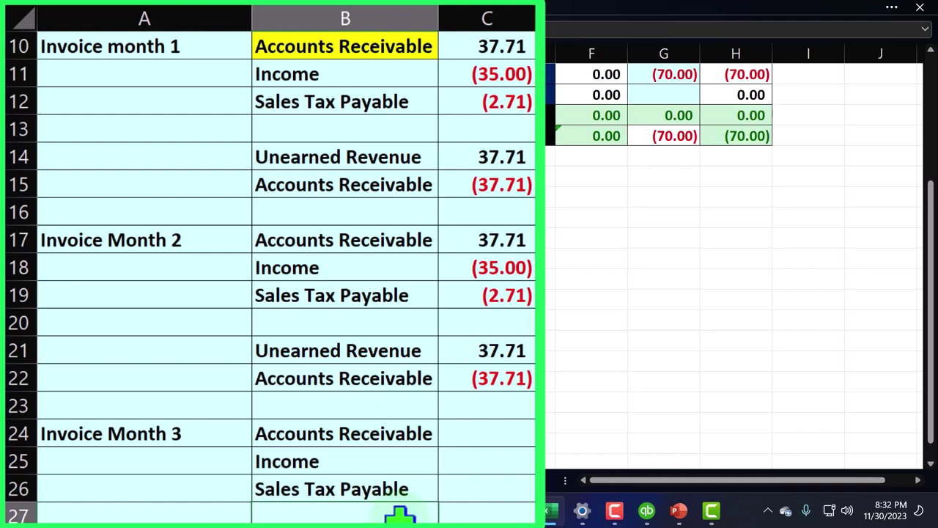
{"action": "scroll", "coordinate": [400, 515], "scroll_direction": "down", "scroll_amount": 1}
{"action": "left_click", "coordinate": [424, 466]}
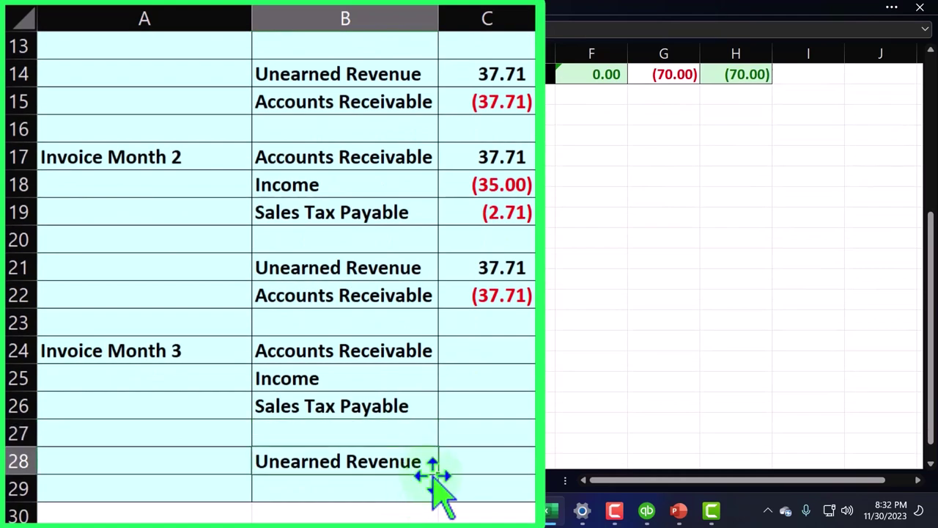
{"action": "key", "text": "ctrl+v"}
Reference the Month 2 amount in C17 from cell C24 and fill the formula down to C29, leaving C27 blank.
{"action": "left_click", "coordinate": [491, 351]}
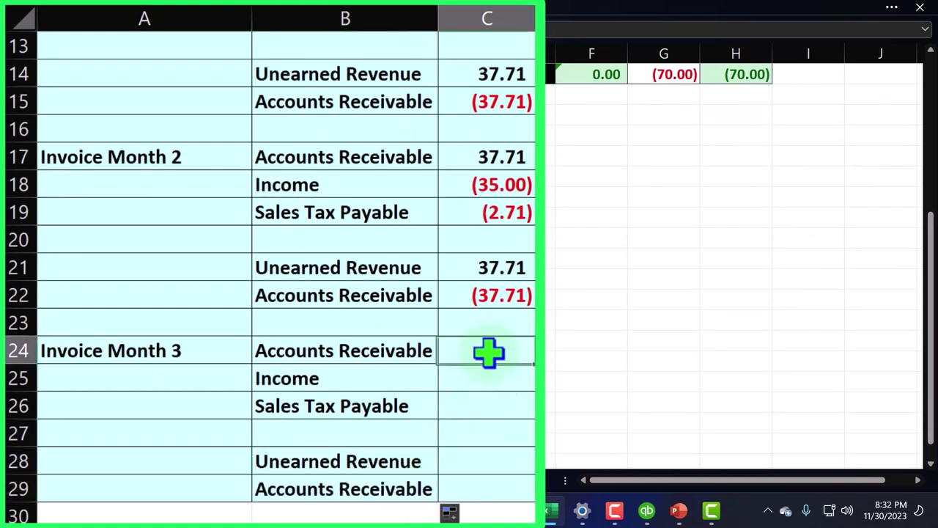
{"action": "type", "text": "+"}
{"action": "left_click", "coordinate": [492, 156]}
{"action": "key", "text": "Return"}
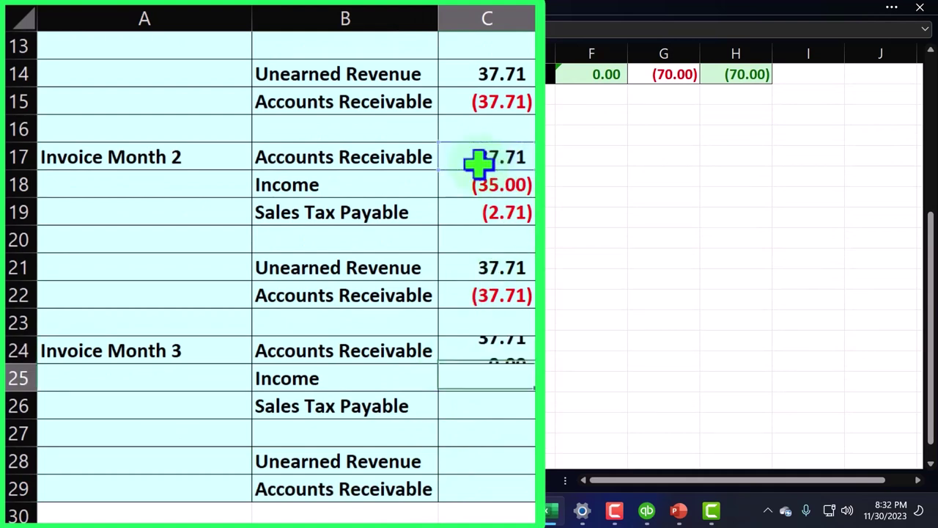
{"action": "left_click", "coordinate": [490, 350]}
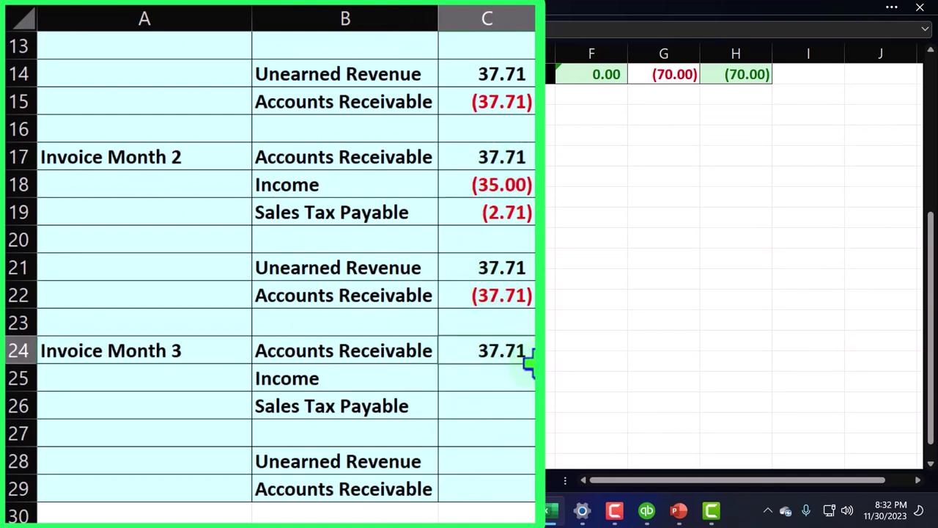
{"action": "left_click_drag", "start_coordinate": [530, 397], "coordinate": [526, 489]}
{"action": "left_click", "coordinate": [507, 432]}
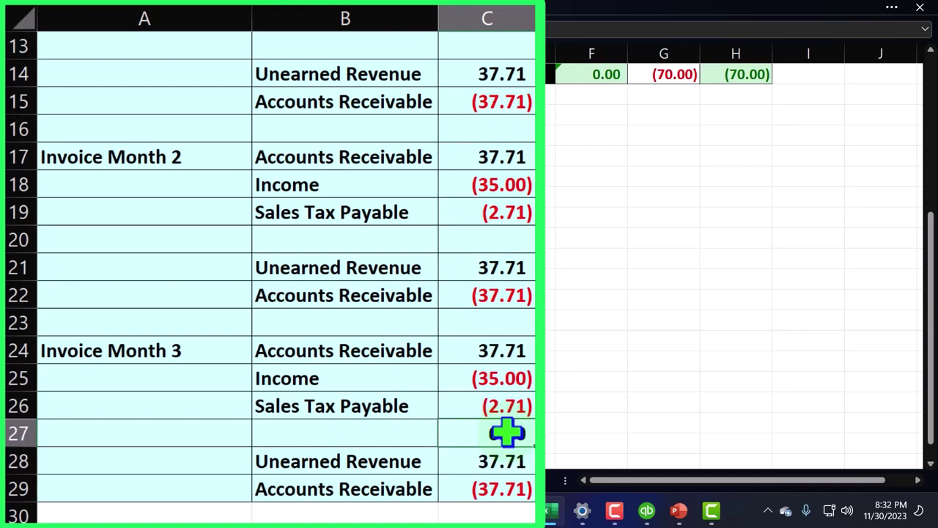
Add the Month 3 receivable in C24 to the Accounts Receivable entries formula in G4.
{"action": "scroll", "coordinate": [446, 362], "scroll_direction": "up", "scroll_amount": 4}
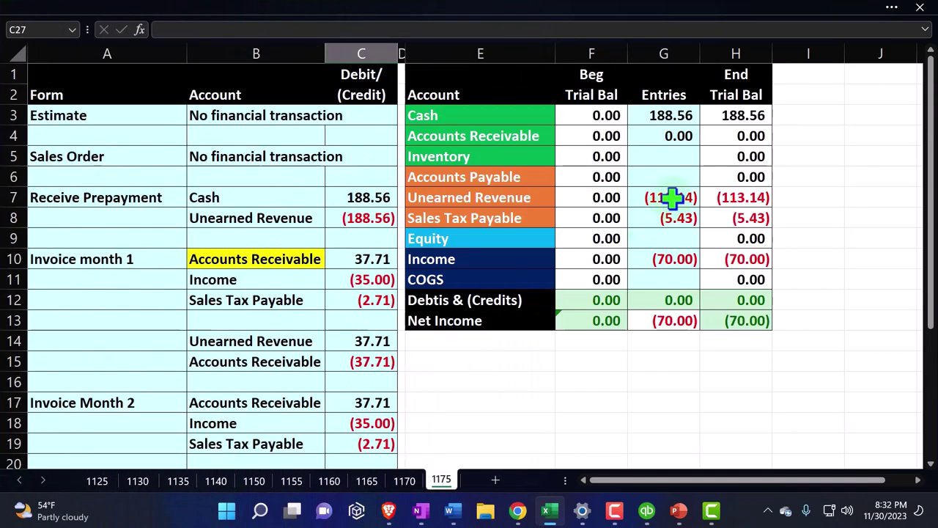
{"action": "double_click", "coordinate": [678, 143]}
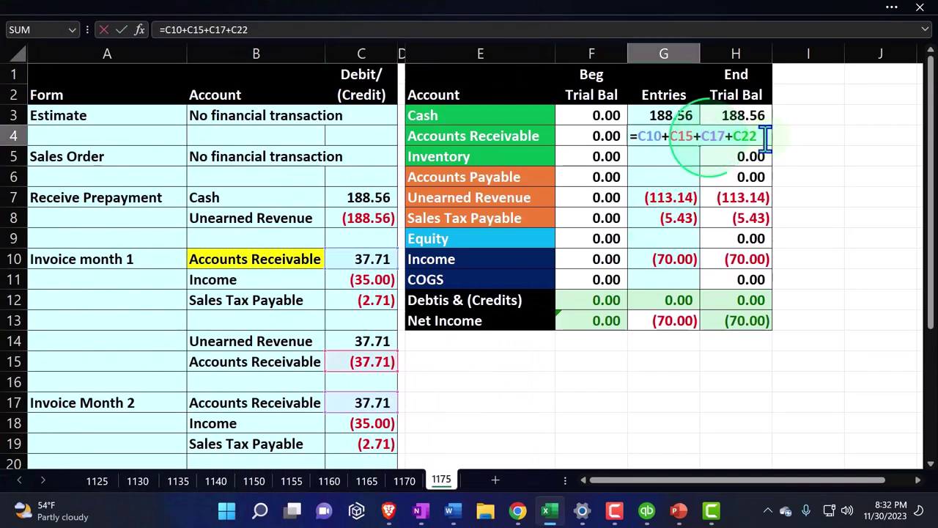
{"action": "type", "text": "+"}
{"action": "scroll", "coordinate": [530, 341], "scroll_direction": "down", "scroll_amount": 5}
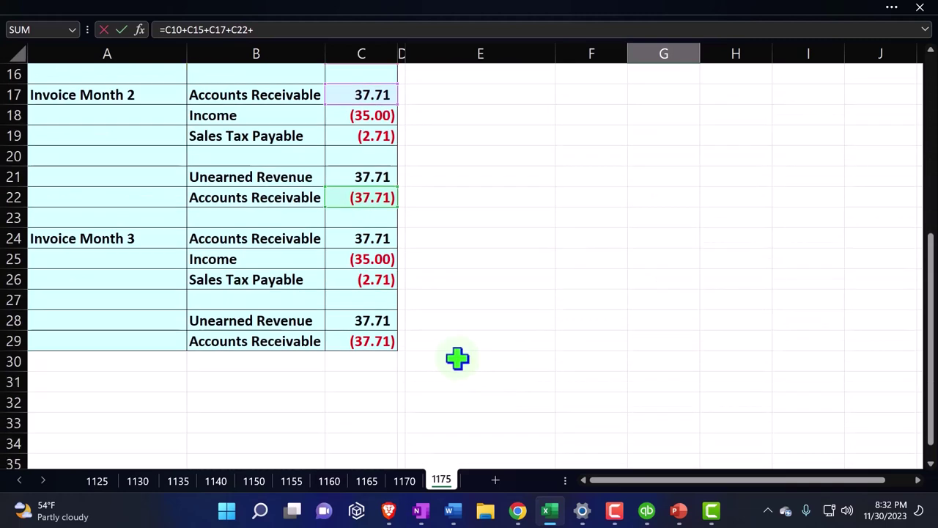
{"action": "left_click", "coordinate": [381, 240]}
{"action": "key", "text": "Return"}
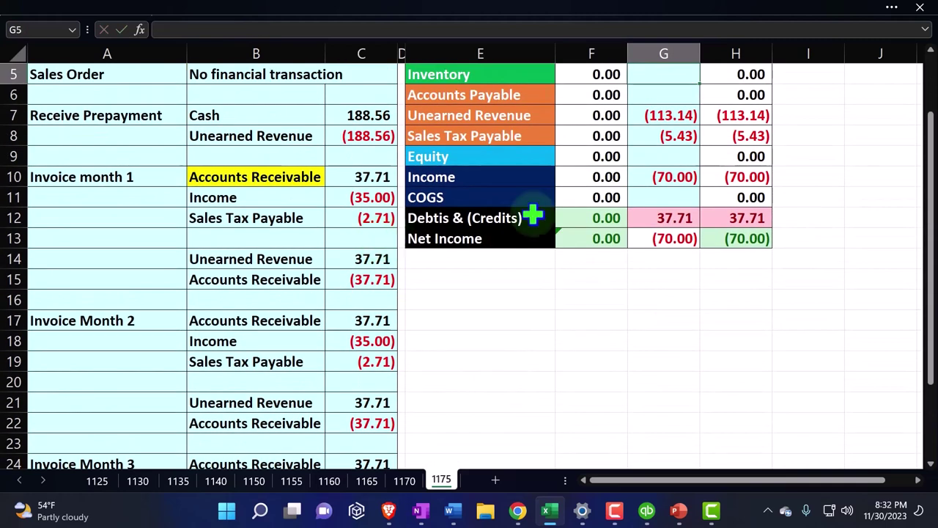
Add the Month 3 income in C25 to the Income entries formula in G10.
{"action": "double_click", "coordinate": [664, 178]}
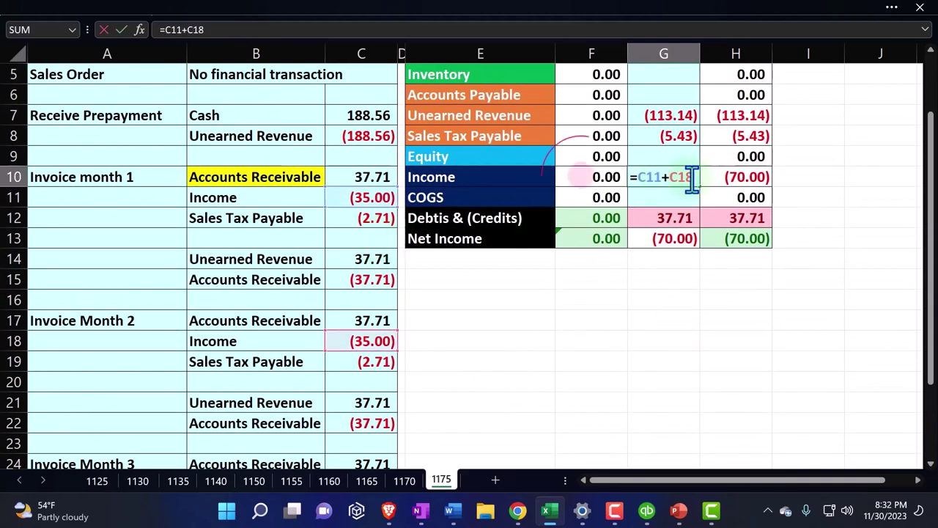
{"action": "type", "text": "+"}
{"action": "scroll", "coordinate": [527, 299], "scroll_direction": "down", "scroll_amount": 2}
{"action": "scroll", "coordinate": [526, 299], "scroll_direction": "down", "scroll_amount": 1}
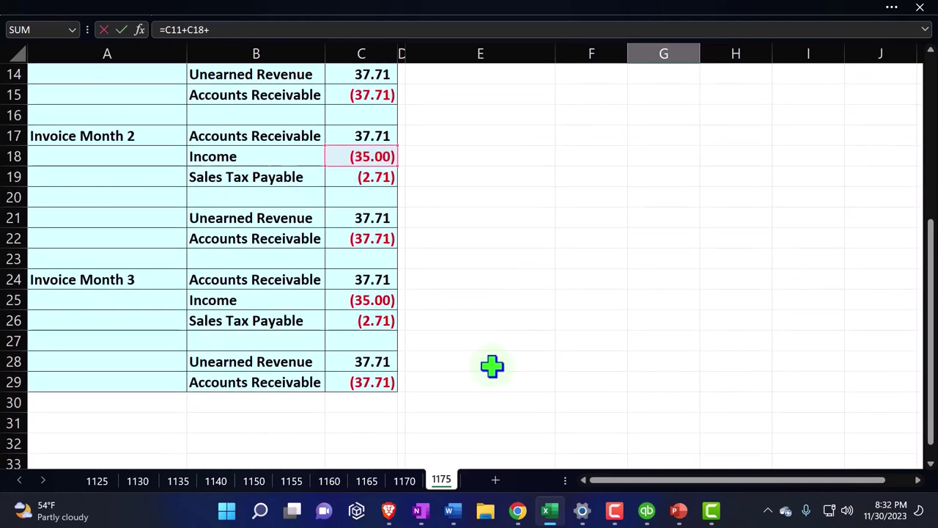
{"action": "key", "text": "Return"}
{"action": "scroll", "coordinate": [372, 304], "scroll_direction": "up", "scroll_amount": 3}
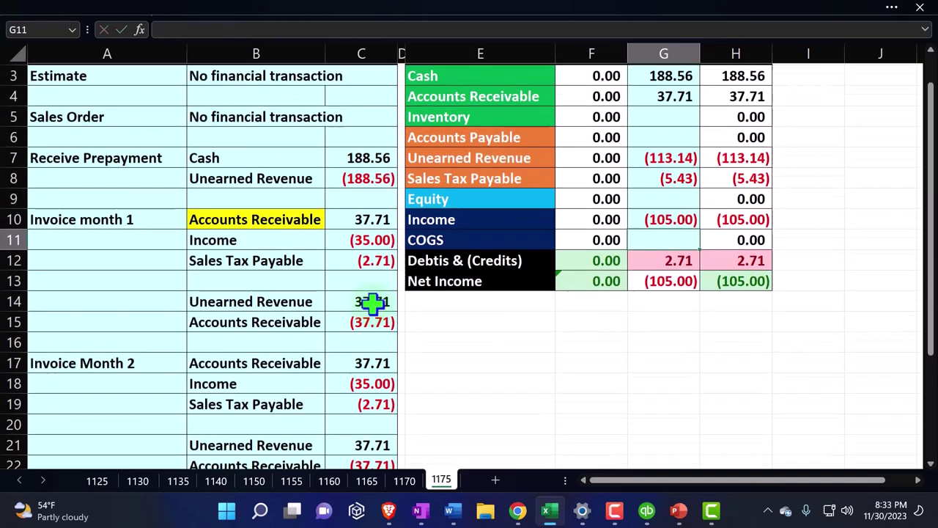
Add the Month 3 sales tax in C26 to the Sales Tax Payable entries formula in G8.
{"action": "left_click", "coordinate": [666, 201]}
{"action": "type", "text": "=C12+C19+"}
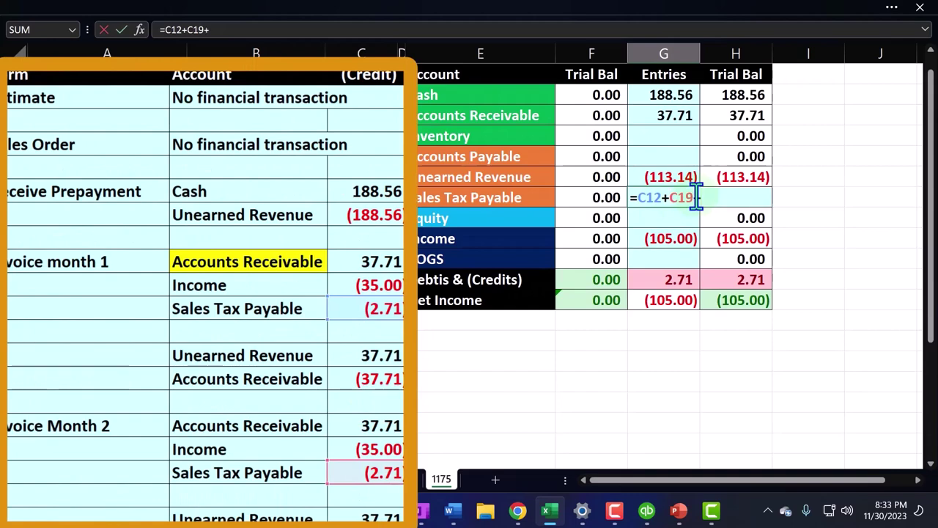
{"action": "scroll", "coordinate": [421, 377], "scroll_direction": "down", "scroll_amount": 5}
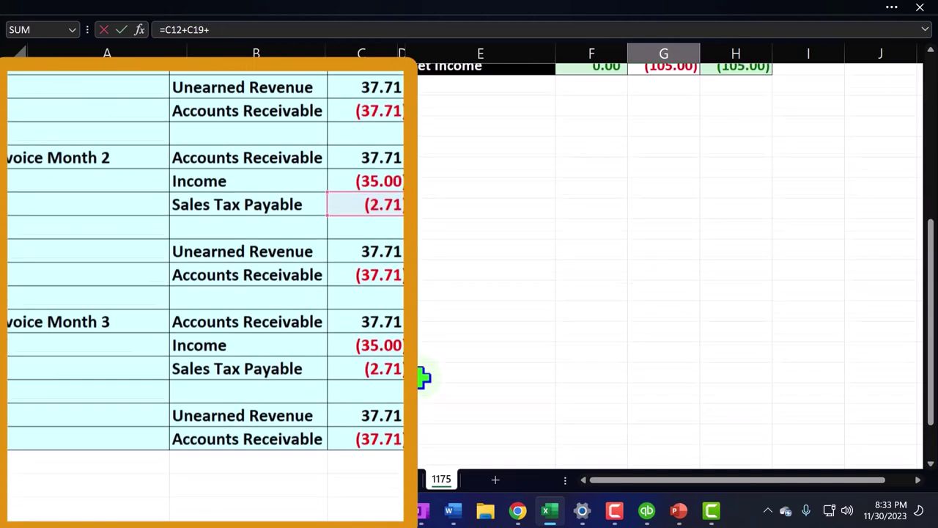
{"action": "key", "text": "Return"}
{"action": "scroll", "coordinate": [378, 285], "scroll_direction": "up", "scroll_amount": 6}
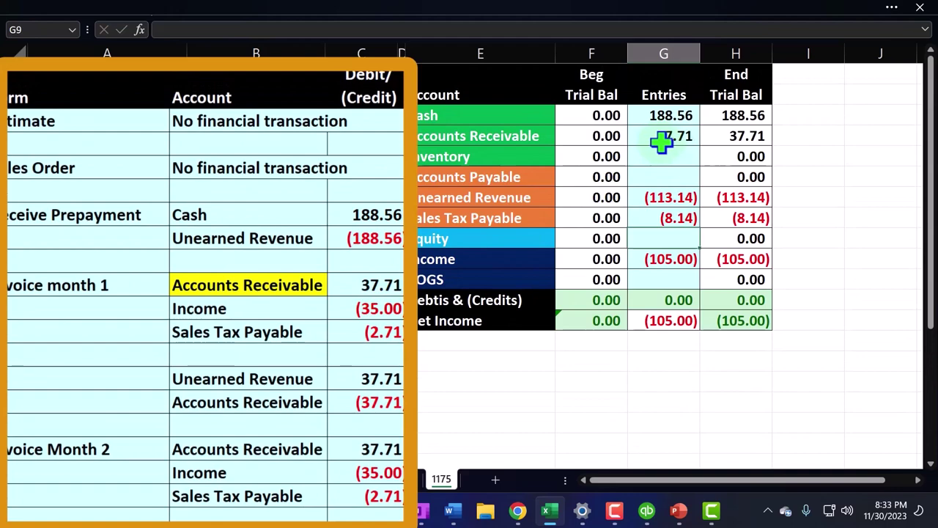
Add the Month 3 receivable credit in C29 to the Accounts Receivable entries formula in G4.
{"action": "double_click", "coordinate": [665, 136]}
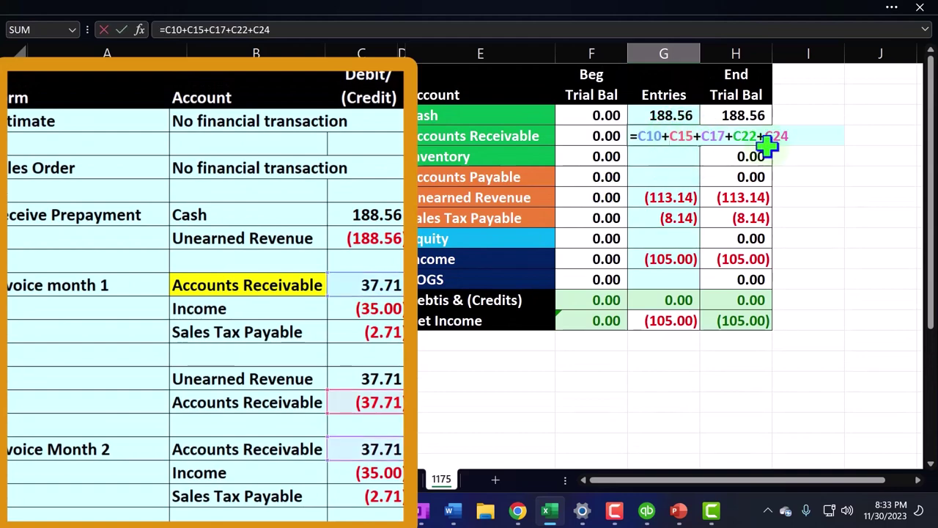
{"action": "scroll", "coordinate": [401, 386], "scroll_direction": "down", "scroll_amount": 5}
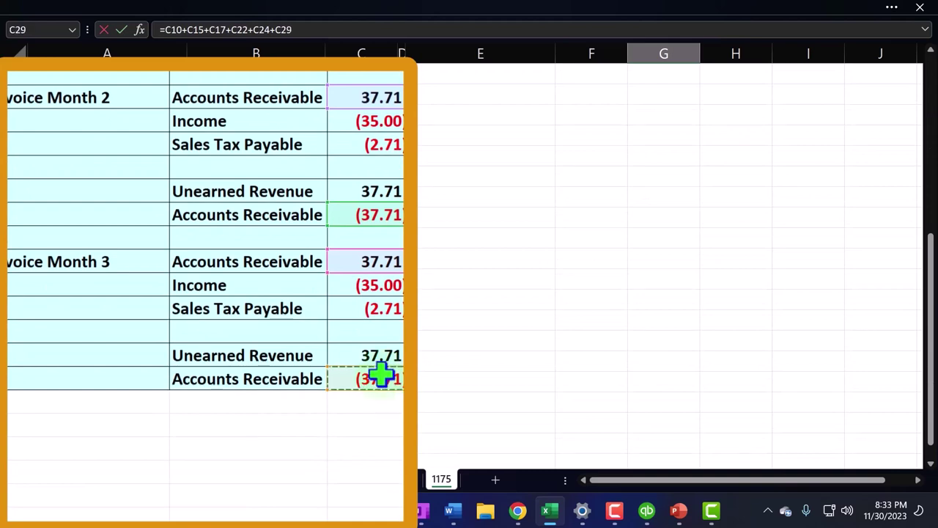
{"action": "key", "text": "Return"}
{"action": "scroll", "coordinate": [381, 375], "scroll_direction": "up", "scroll_amount": 5}
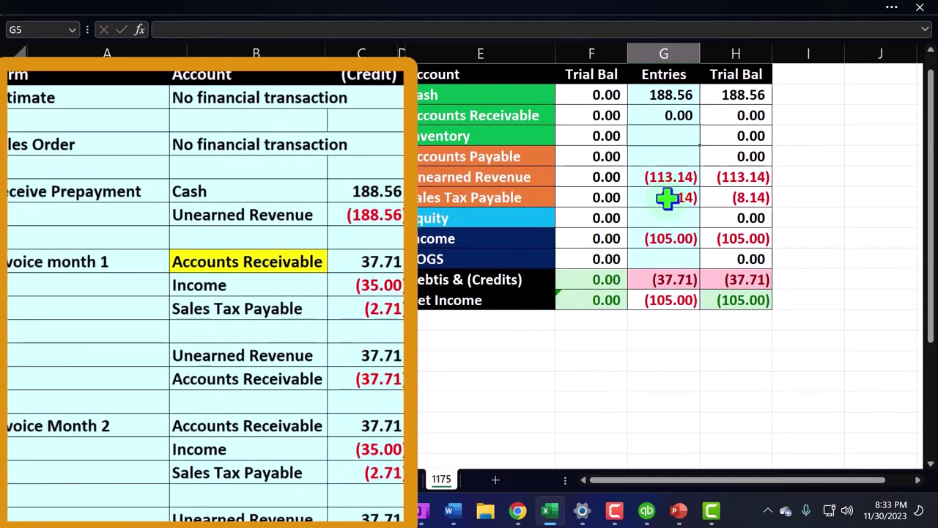
Add the Month 3 unearned revenue amount in C28 to the Unearned Revenue entries formula in G7.
{"action": "double_click", "coordinate": [684, 176]}
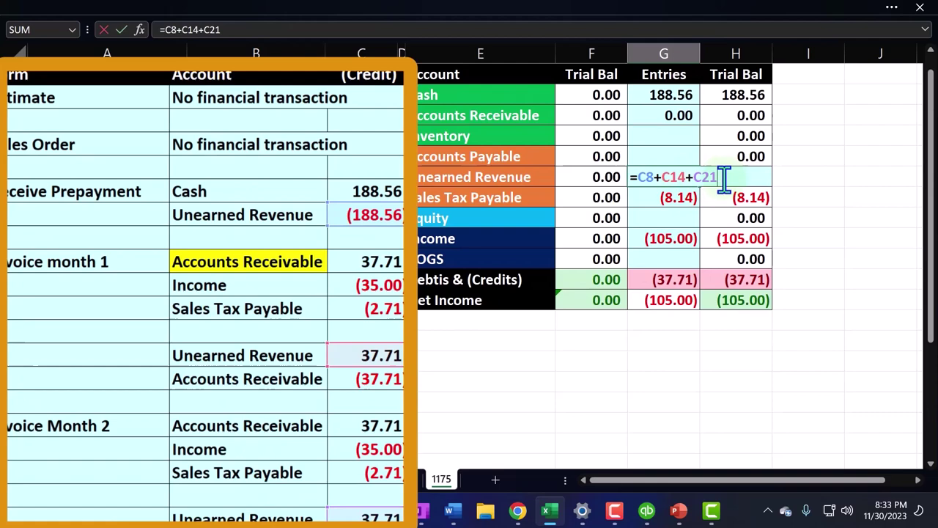
{"action": "scroll", "coordinate": [496, 315], "scroll_direction": "down", "scroll_amount": 4}
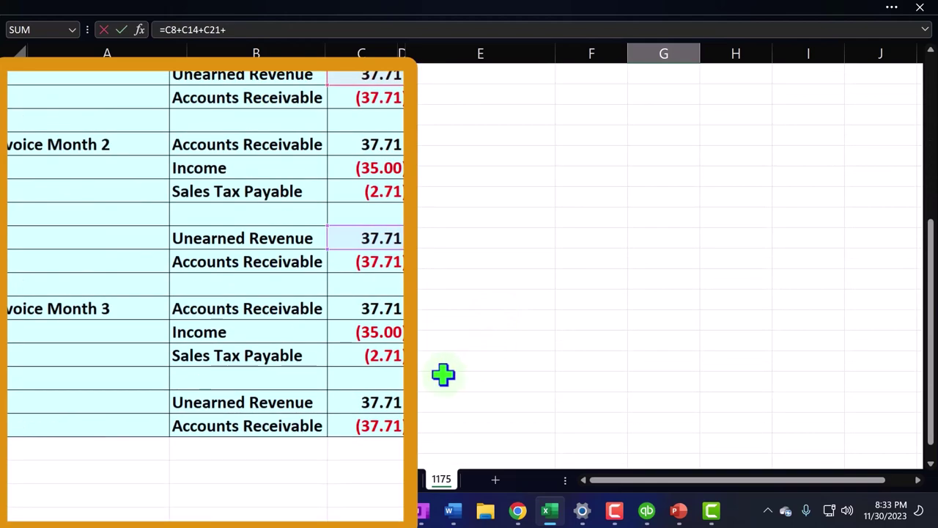
{"action": "left_click", "coordinate": [373, 400]}
{"action": "key", "text": "Return"}
{"action": "scroll", "coordinate": [374, 396], "scroll_direction": "up", "scroll_amount": 4}
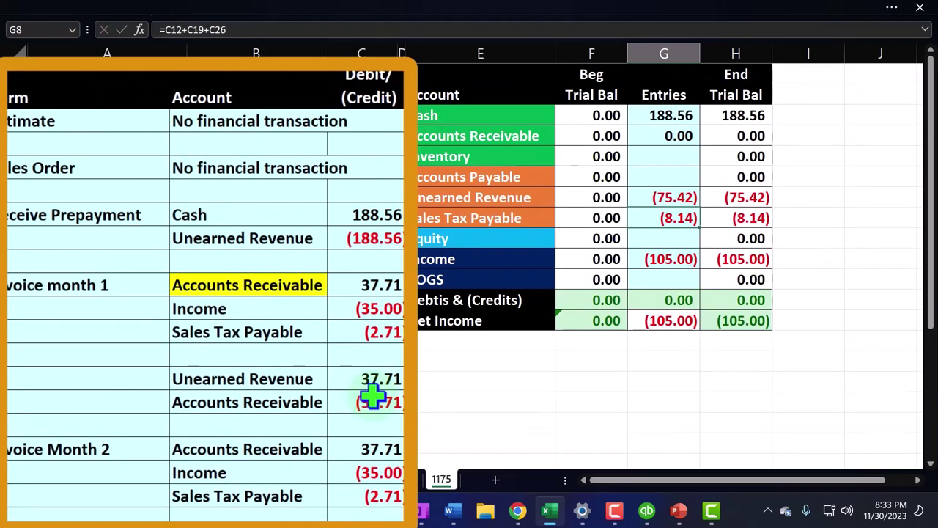
Switch to QuickBooks, record the Month 3 invoice and open its available credits.
{"action": "left_click", "coordinate": [550, 511]}
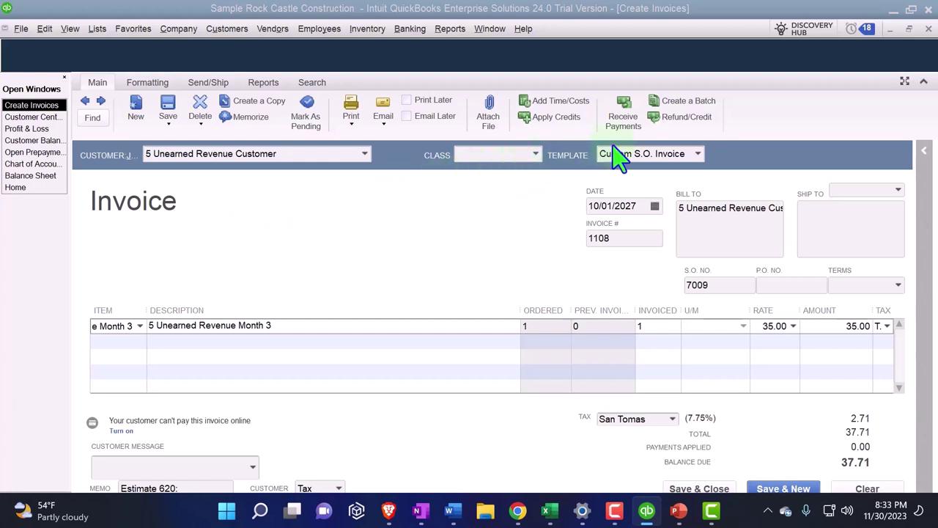
{"action": "left_click", "coordinate": [559, 118]}
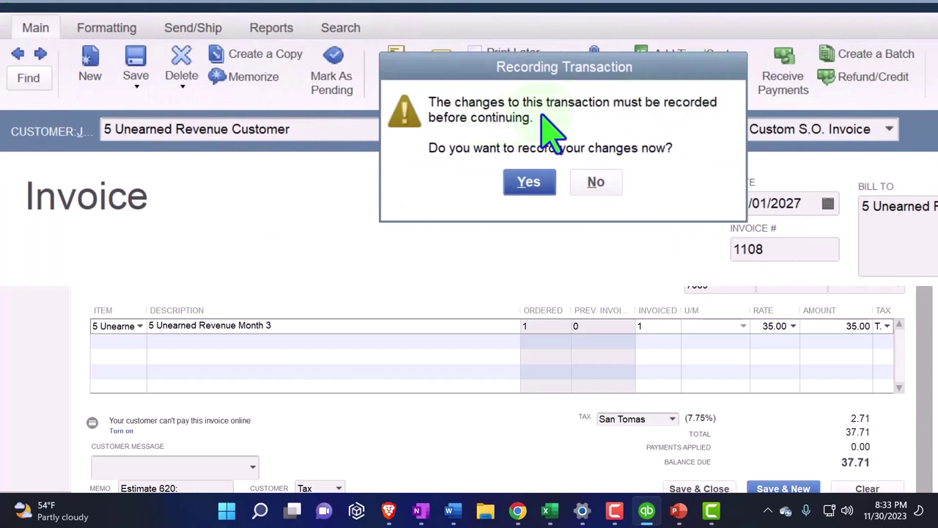
{"action": "left_click", "coordinate": [529, 182]}
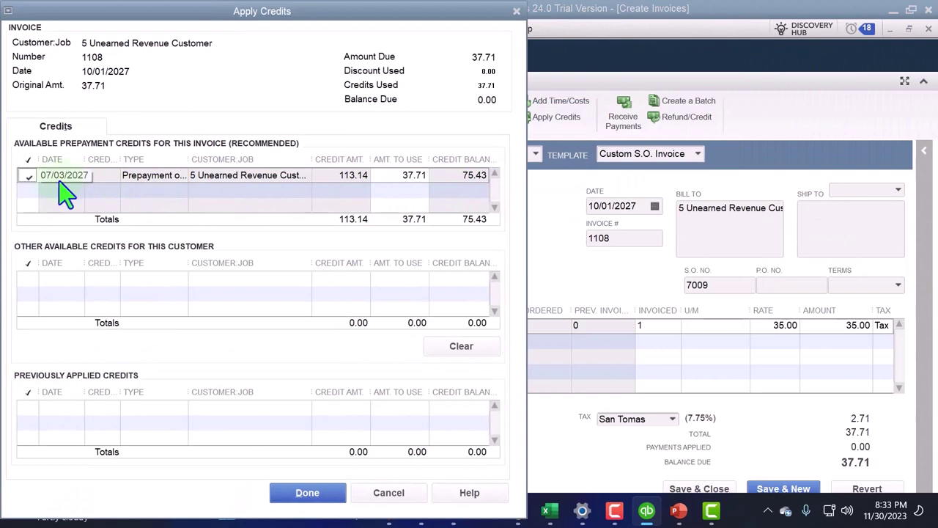
Apply 37.71 of the 07/03/2027 prepayment credit to the Month 3 invoice, then save and close the invoice.
{"action": "left_click", "coordinate": [29, 175]}
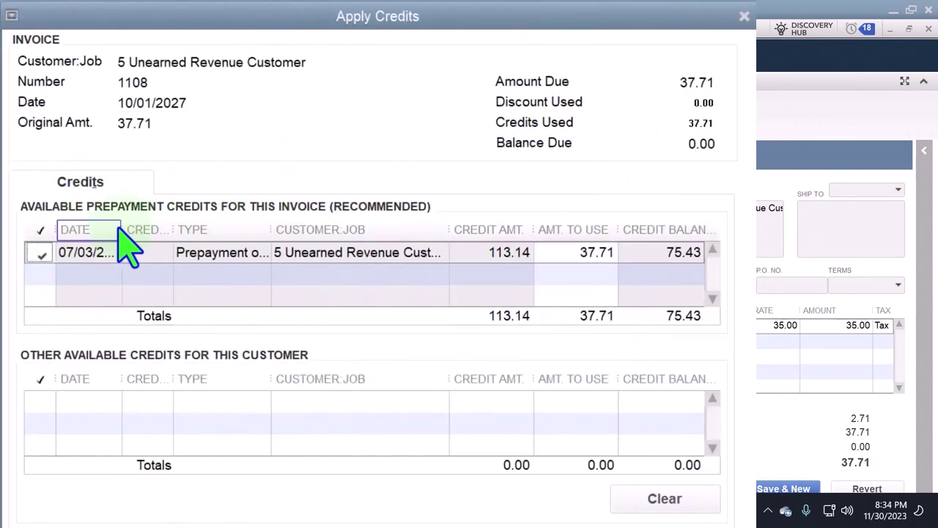
{"action": "left_click_drag", "start_coordinate": [120, 228], "coordinate": [137, 229]}
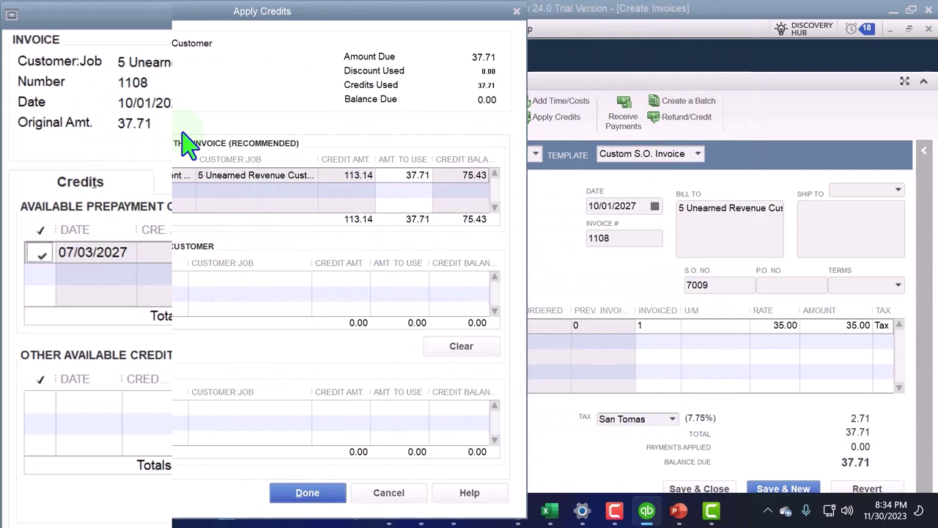
{"action": "left_click", "coordinate": [318, 492]}
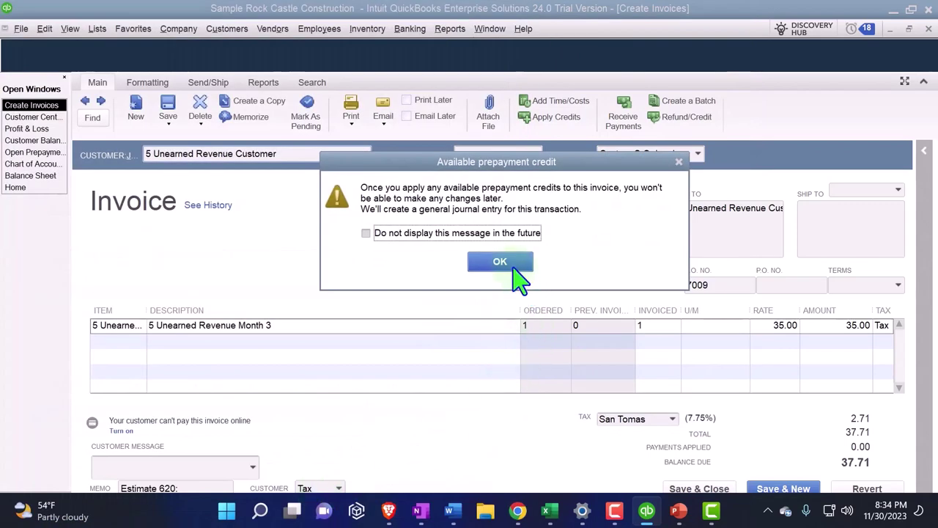
{"action": "left_click", "coordinate": [515, 265]}
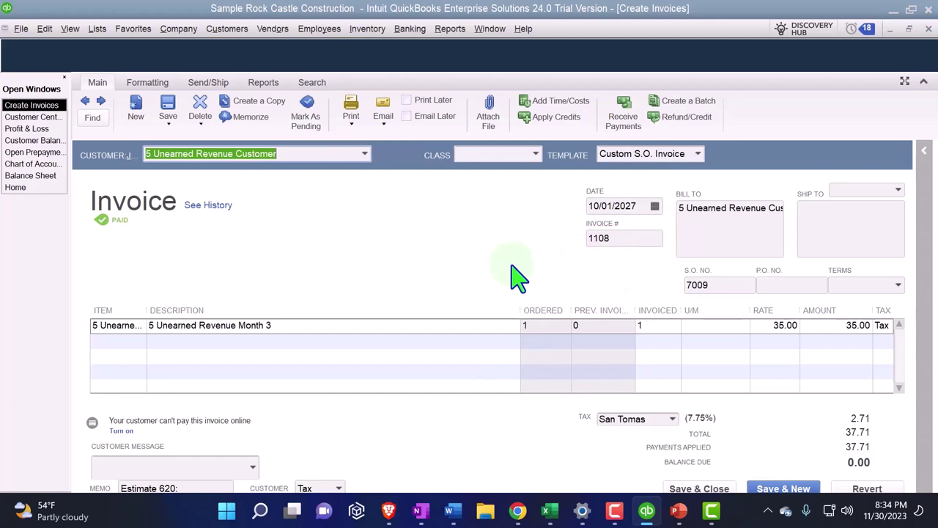
{"action": "left_click", "coordinate": [680, 490]}
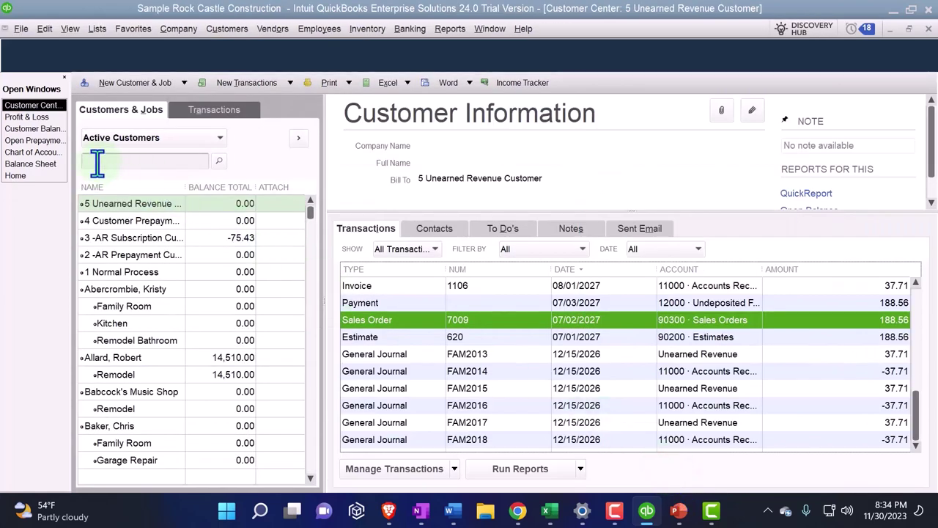
Open the Balance Sheet report and drill down to the transactions behind the 11000 Accounts Receivable balance.
{"action": "left_click", "coordinate": [72, 185]}
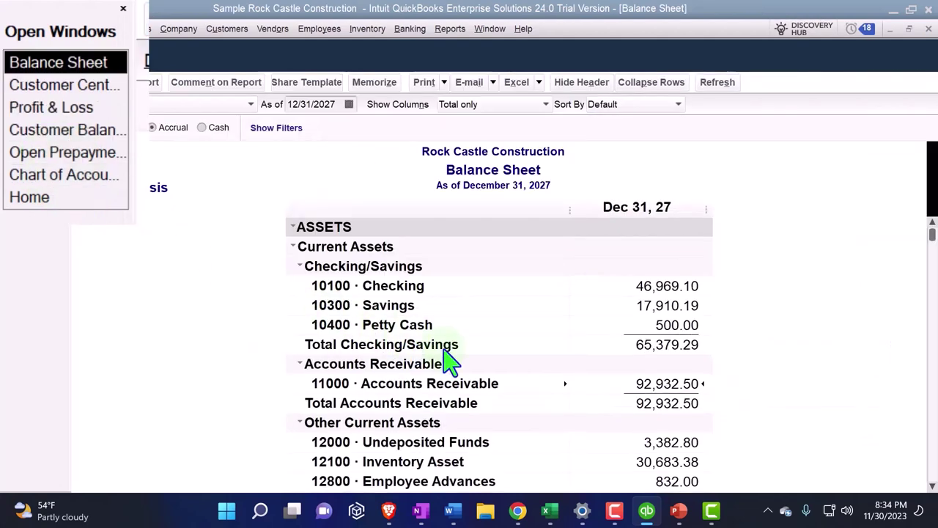
{"action": "double_click", "coordinate": [651, 386]}
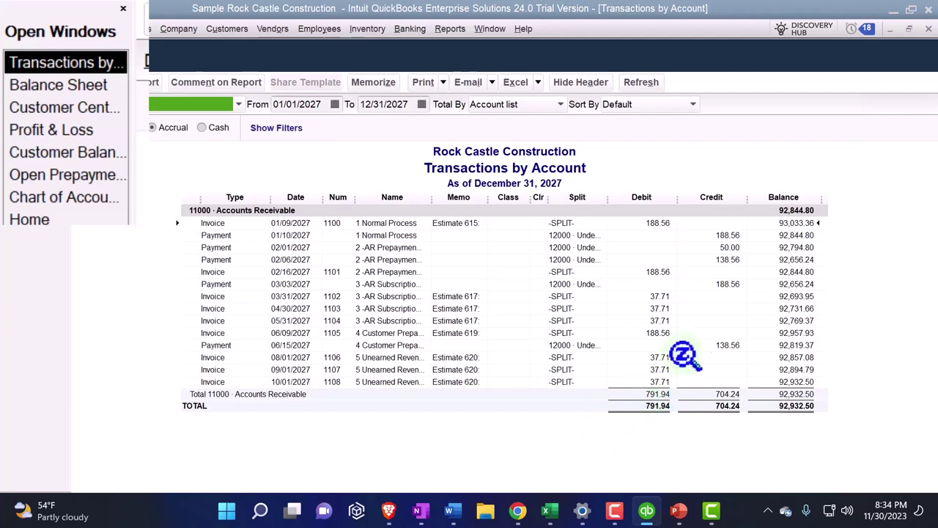
Close the Accounts Receivable detail and review the monthly income amounts on the Profit & Loss report.
{"action": "left_click", "coordinate": [928, 29]}
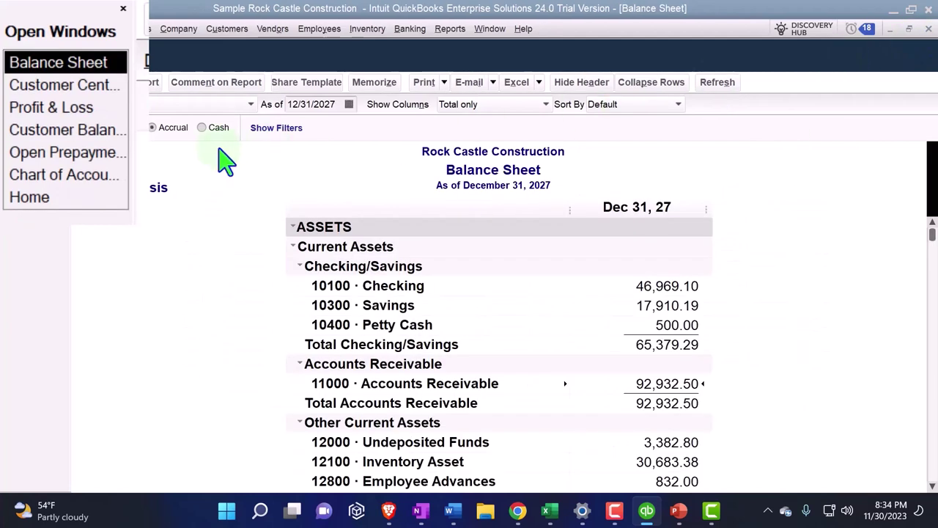
{"action": "left_click", "coordinate": [29, 108]}
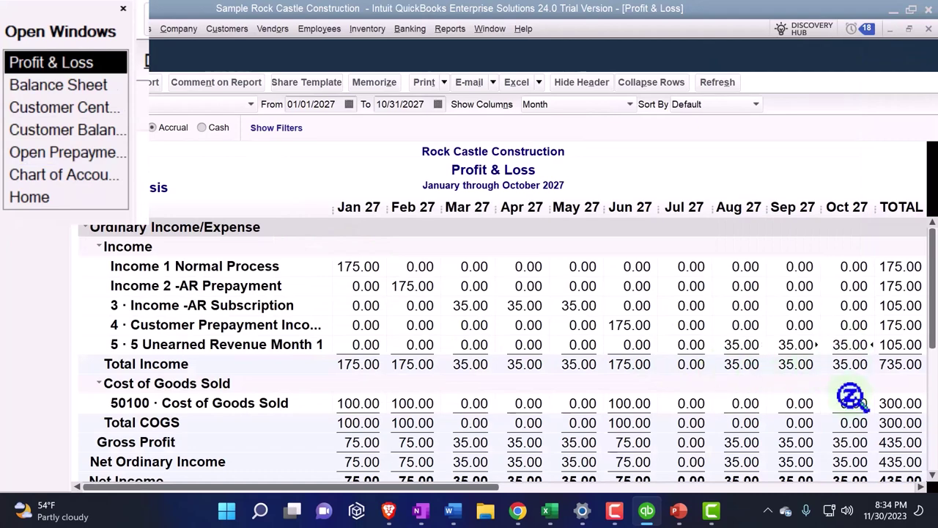
Return to the Balance Sheet, examine the transactions behind the 25500 Sales Tax Payable balance, and close that detail.
{"action": "left_click", "coordinate": [95, 85]}
{"action": "scroll", "coordinate": [323, 341], "scroll_direction": "down", "scroll_amount": 10}
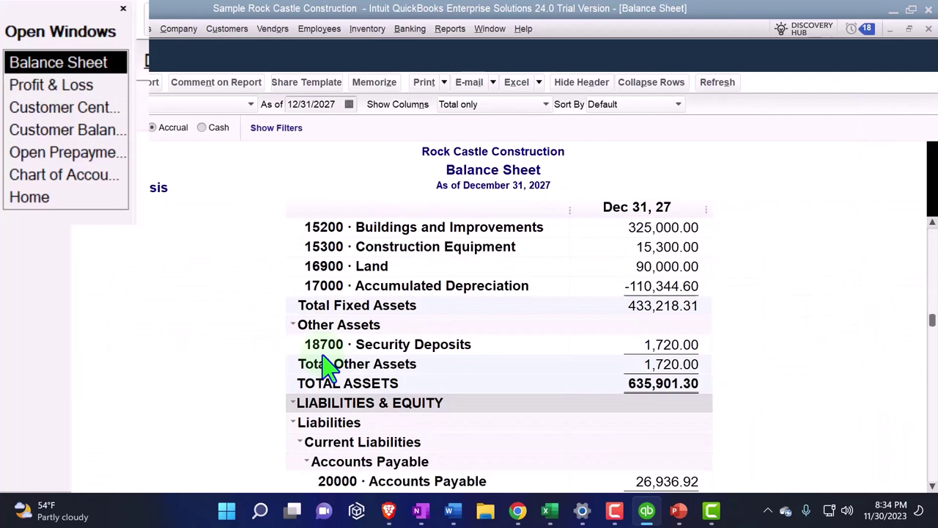
{"action": "scroll", "coordinate": [275, 402], "scroll_direction": "down", "scroll_amount": 3}
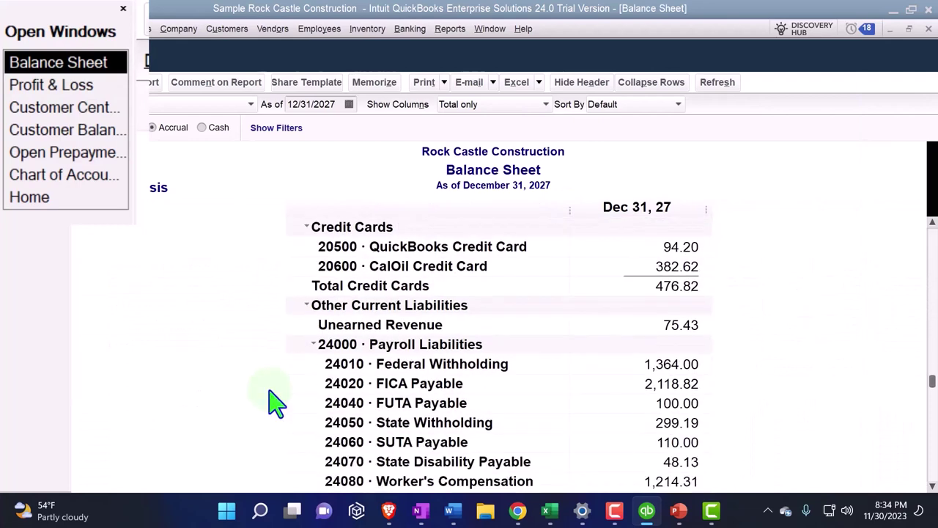
{"action": "scroll", "coordinate": [274, 402], "scroll_direction": "down", "scroll_amount": 2}
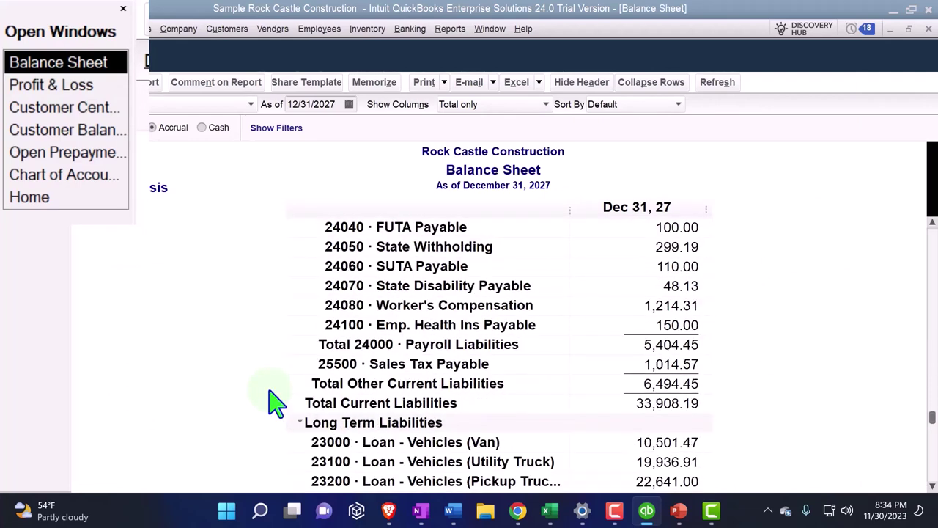
{"action": "scroll", "coordinate": [274, 402], "scroll_direction": "down", "scroll_amount": 3}
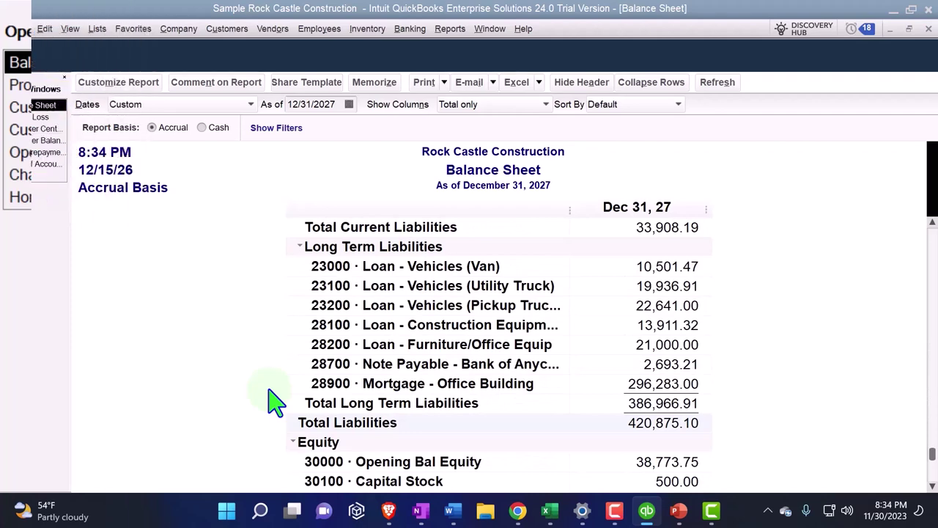
{"action": "scroll", "coordinate": [275, 402], "scroll_direction": "up", "scroll_amount": 1}
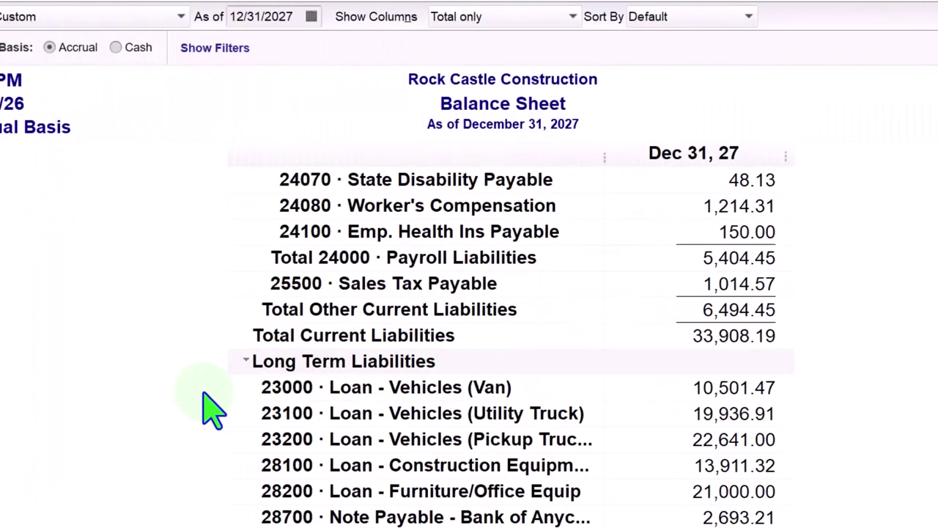
{"action": "double_click", "coordinate": [715, 283]}
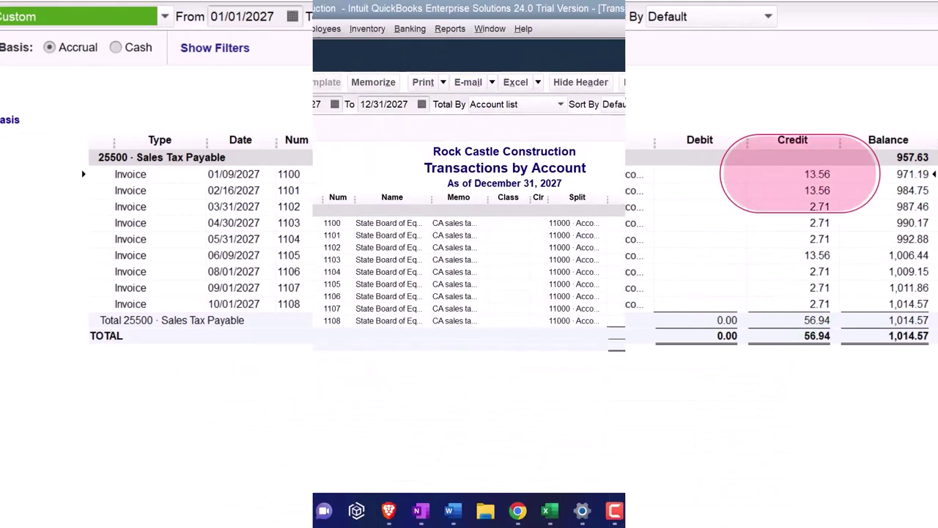
{"action": "key", "text": "Escape"}
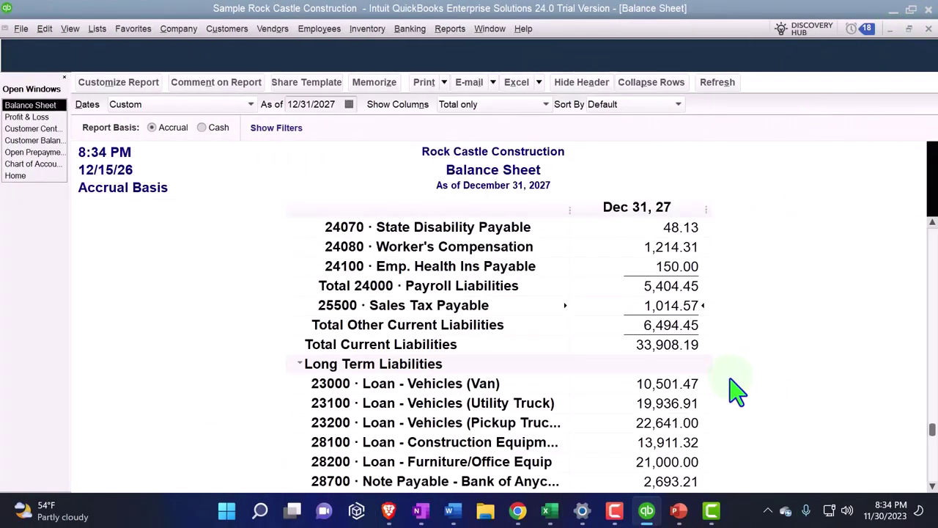
Drill down to the Balance Sheet's Unearned Revenue transactions and compare the balance with the Excel trial balance.
{"action": "scroll", "coordinate": [736, 392], "scroll_direction": "down", "scroll_amount": 5}
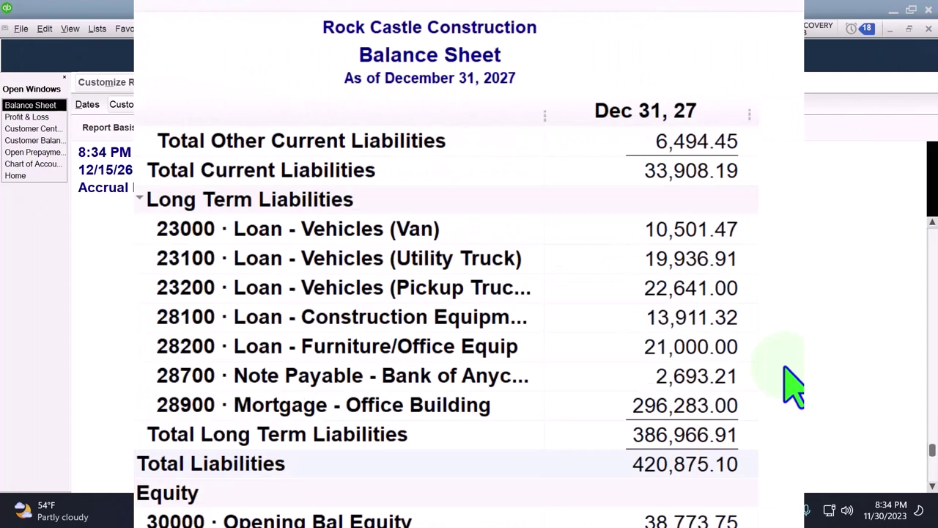
{"action": "scroll", "coordinate": [794, 386], "scroll_direction": "up", "scroll_amount": 5}
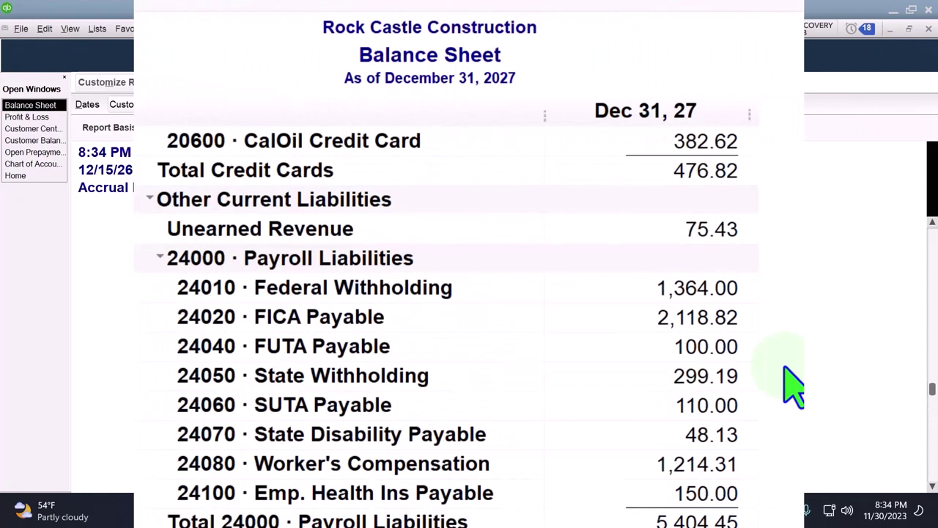
{"action": "double_click", "coordinate": [671, 283]}
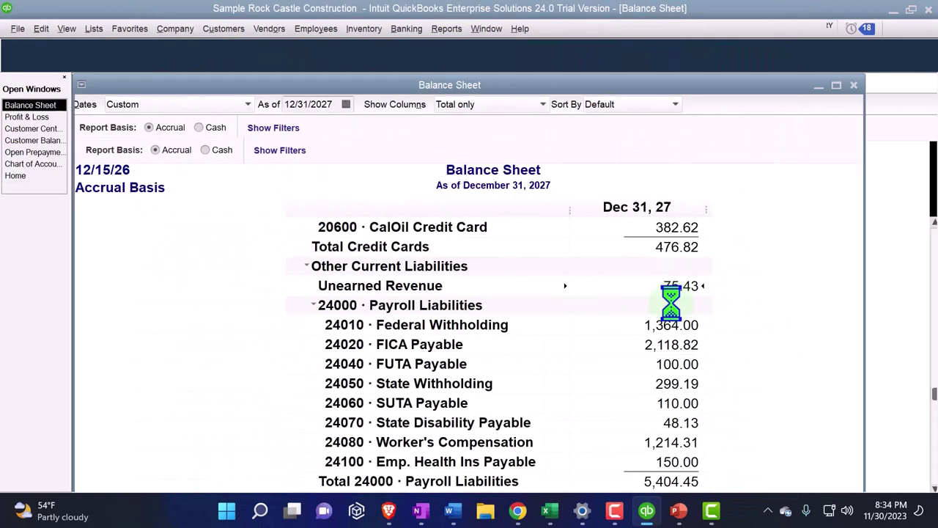
{"action": "left_click", "coordinate": [549, 514]}
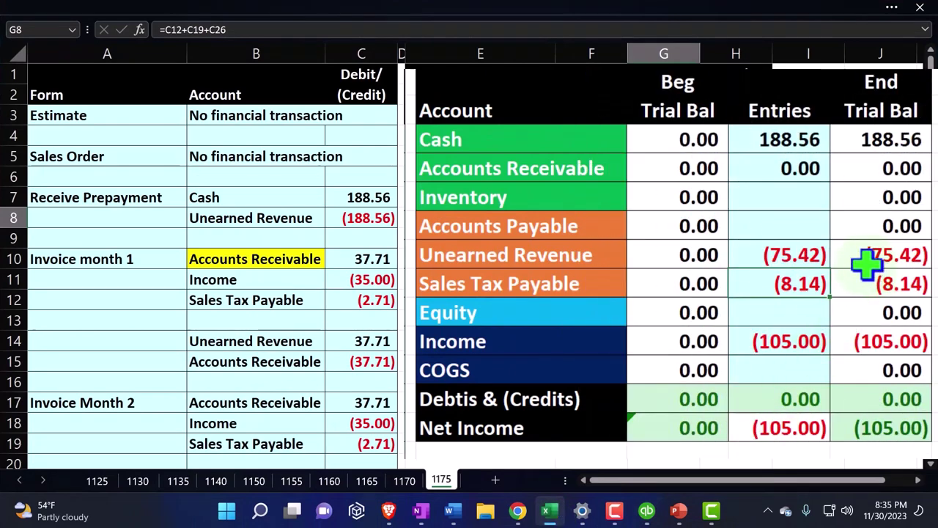
{"action": "left_click", "coordinate": [549, 513]}
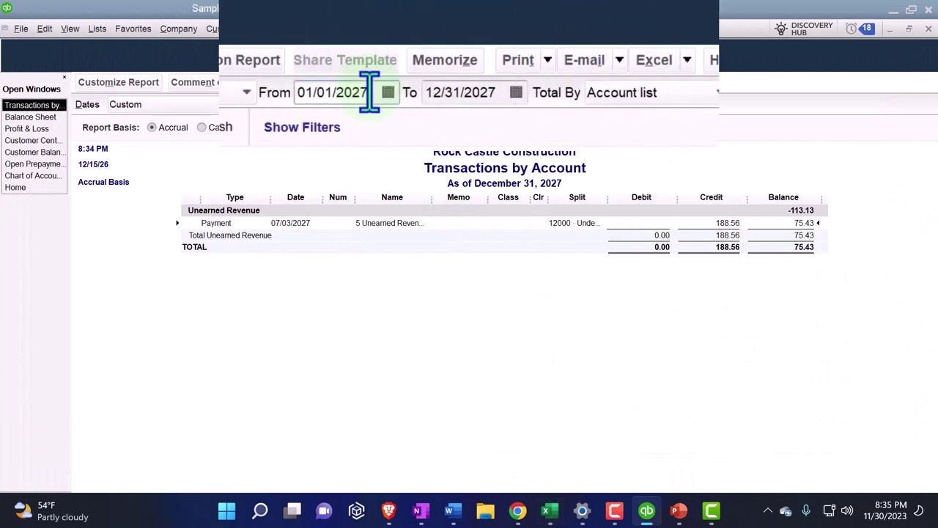
Set the Unearned Revenue transaction report's start date to 01/01/2026, review the entries and close the report.
{"action": "key", "text": "Tab"}
{"action": "key", "text": "Tab"}
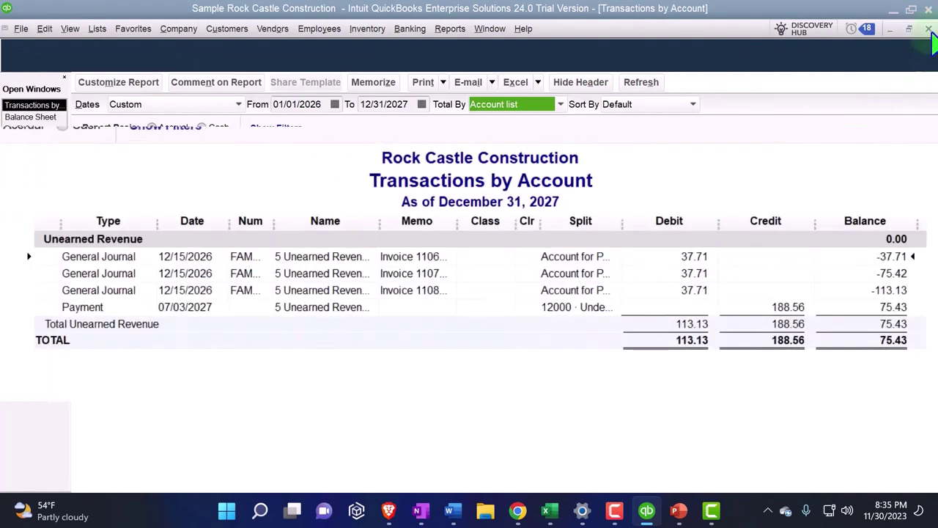
{"action": "left_click", "coordinate": [928, 29]}
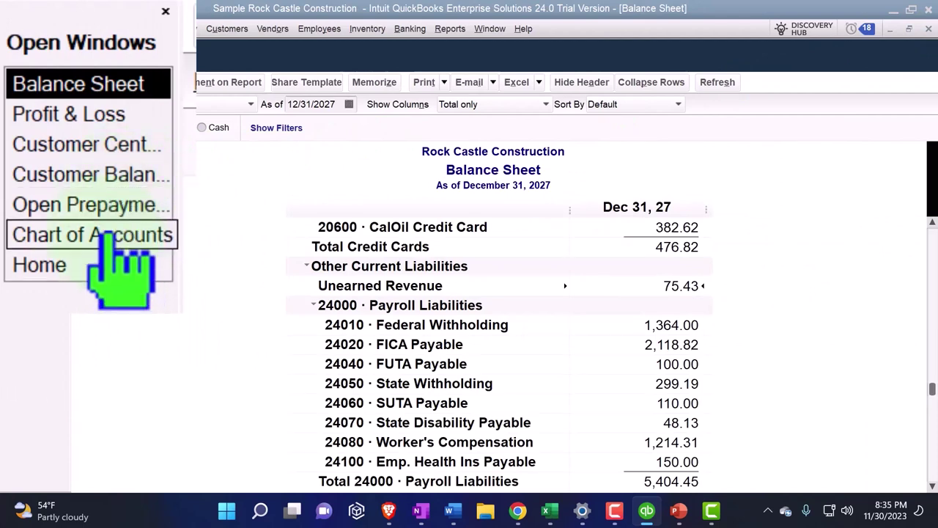
Review the Customer Balance Detail report with its Date column widened to show full dates, and the Open Prepayments by Customer report.
{"action": "scroll", "coordinate": [450, 412], "scroll_direction": "up", "scroll_amount": 10}
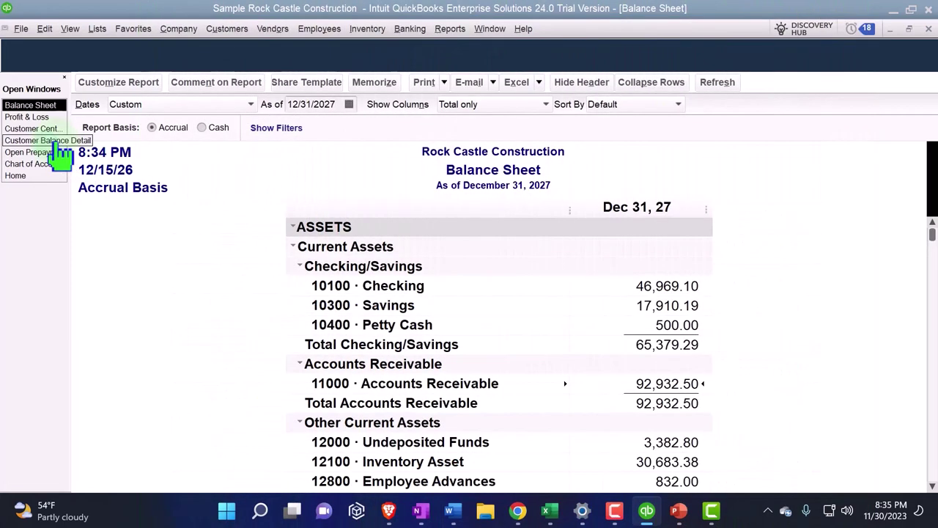
{"action": "left_click", "coordinate": [60, 143]}
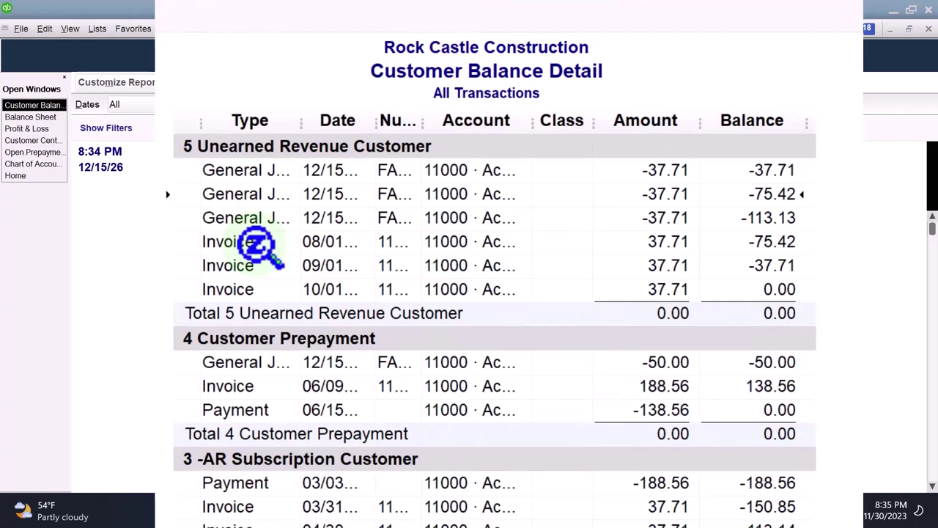
{"action": "left_click_drag", "start_coordinate": [373, 121], "coordinate": [401, 120]}
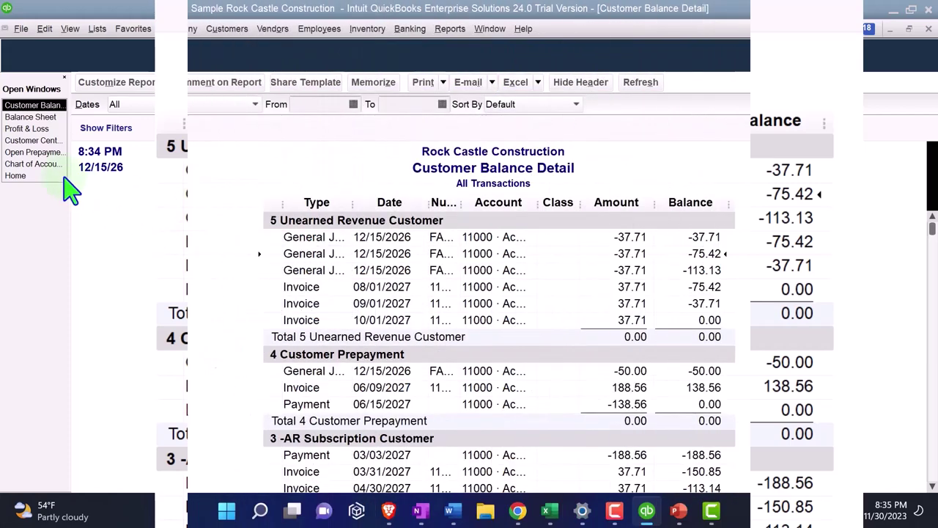
{"action": "left_click", "coordinate": [44, 154]}
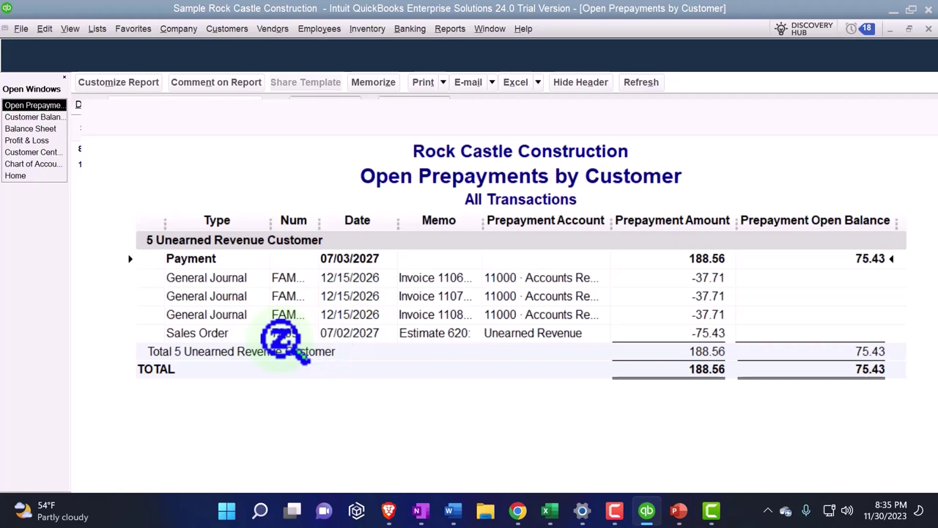
In the Customer Center, review 5 Unearned Revenue Customer's transactions, including estimate 620, and compare them with 3 -AR Subscription Customer's.
{"action": "left_click", "coordinate": [32, 152]}
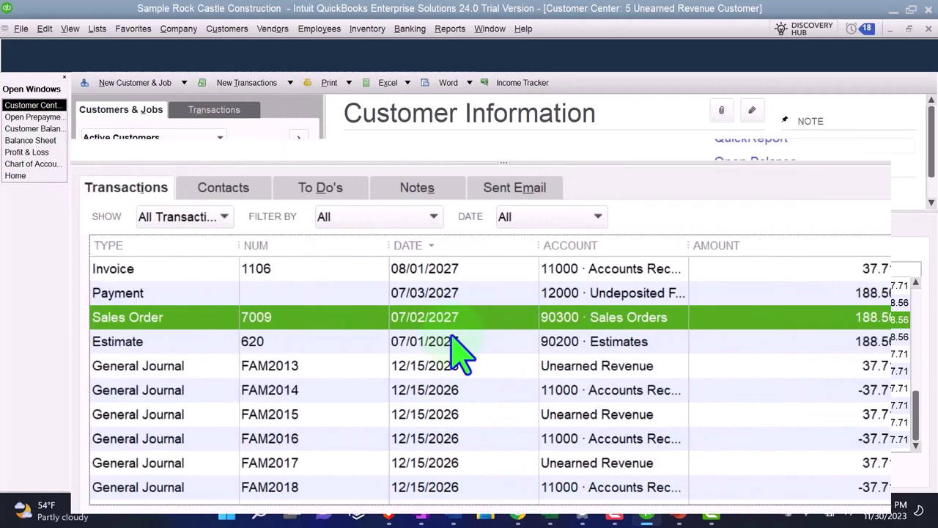
{"action": "left_click", "coordinate": [594, 336]}
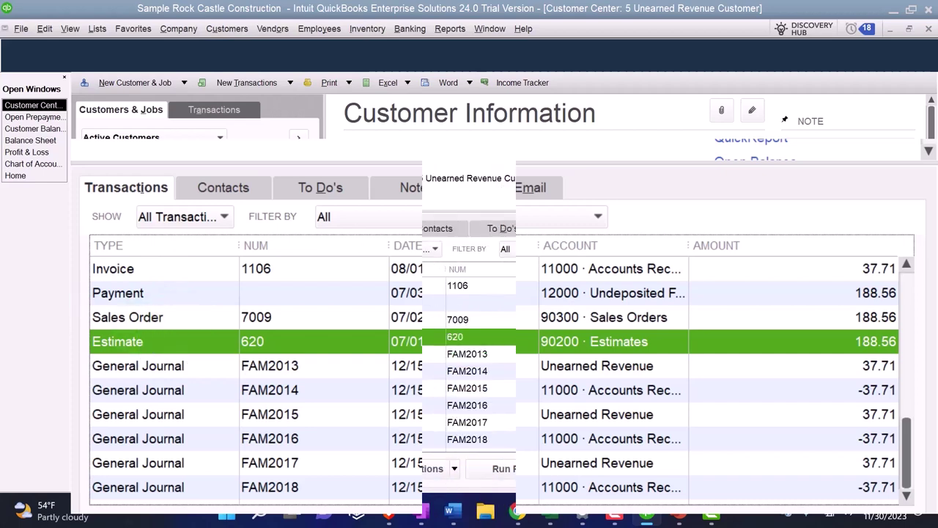
{"action": "left_click", "coordinate": [130, 246]}
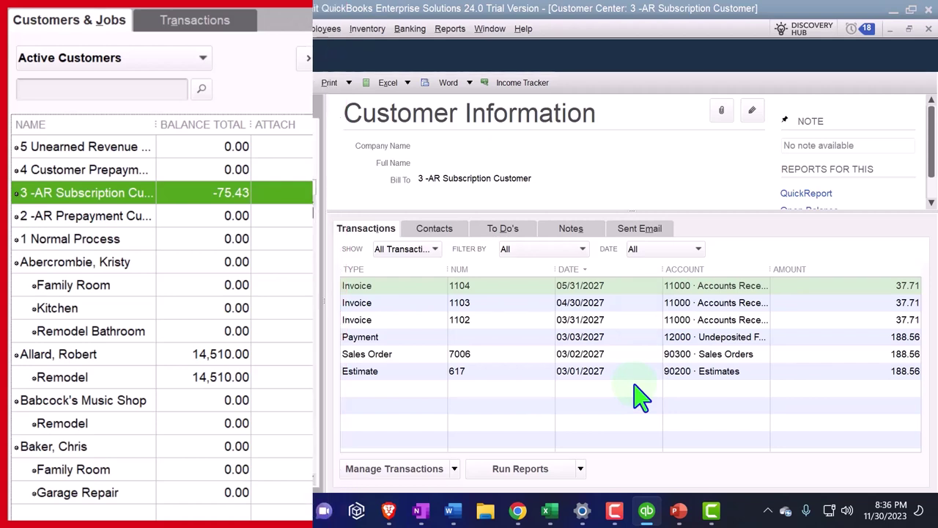
Switch to Excel, select the Unearned Revenue and Accounts Receivable entry in B14:C15 for review, and return to QuickBooks.
{"action": "left_click", "coordinate": [552, 511]}
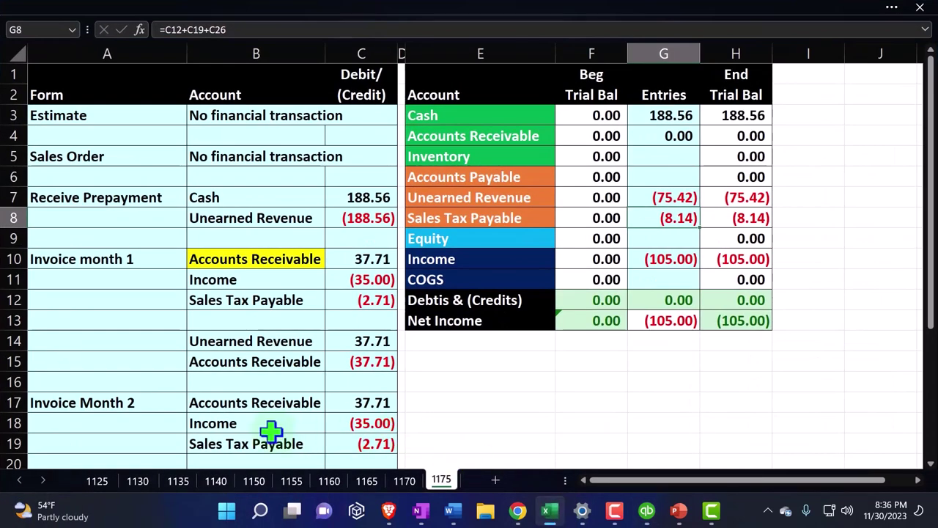
{"action": "left_click_drag", "start_coordinate": [243, 345], "coordinate": [366, 361]}
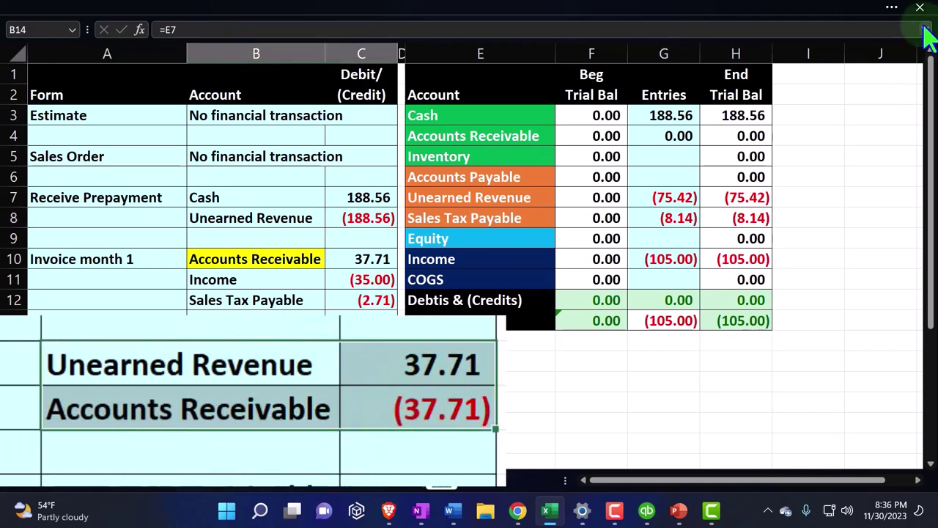
{"action": "left_click", "coordinate": [551, 511]}
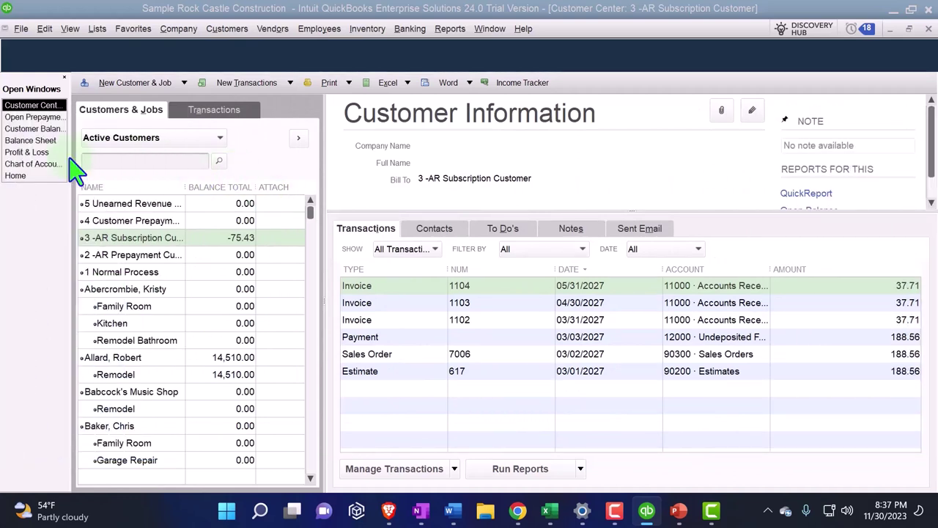
Open the Account for Prepayment Transfer register from the Chart of Accounts, examine its journal entries, close it and go to the Home page.
{"action": "left_click", "coordinate": [25, 117]}
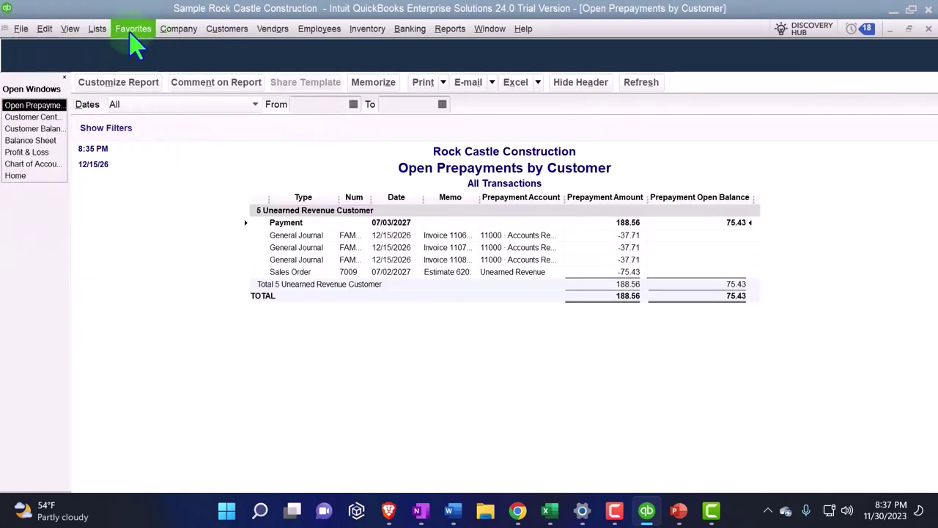
{"action": "left_click", "coordinate": [96, 29]}
{"action": "left_click", "coordinate": [93, 47]}
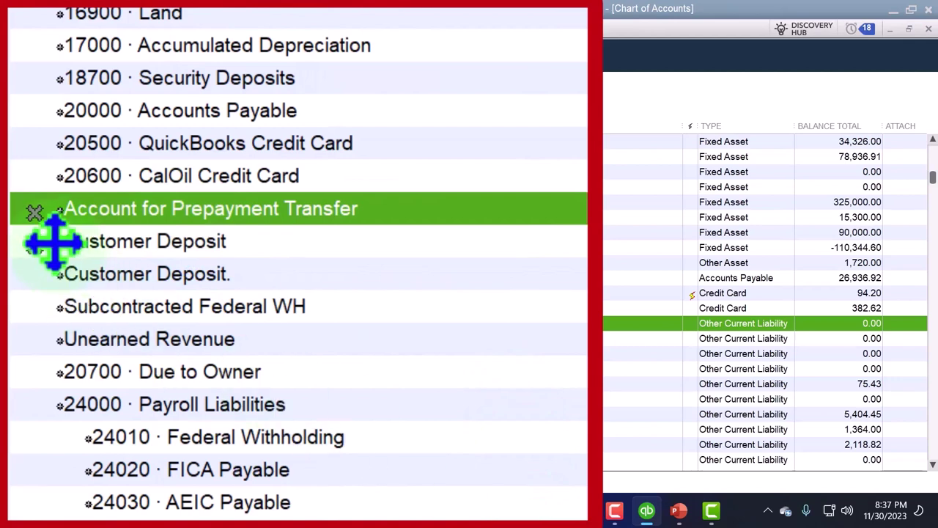
{"action": "double_click", "coordinate": [156, 326]}
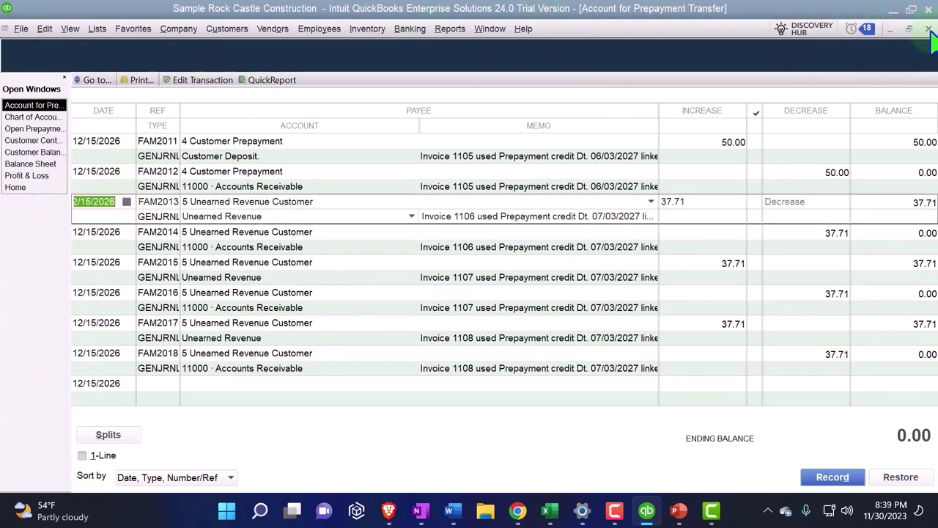
{"action": "left_click", "coordinate": [929, 29]}
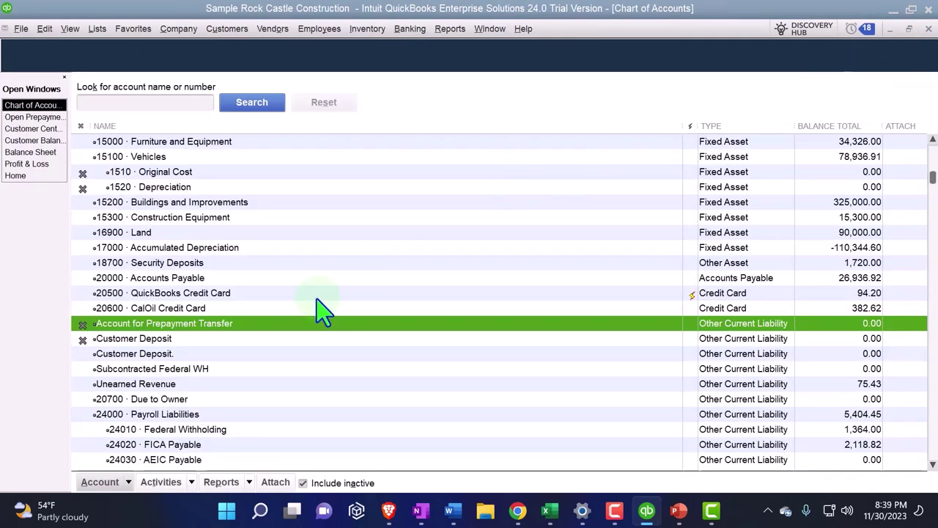
{"action": "left_click", "coordinate": [44, 178]}
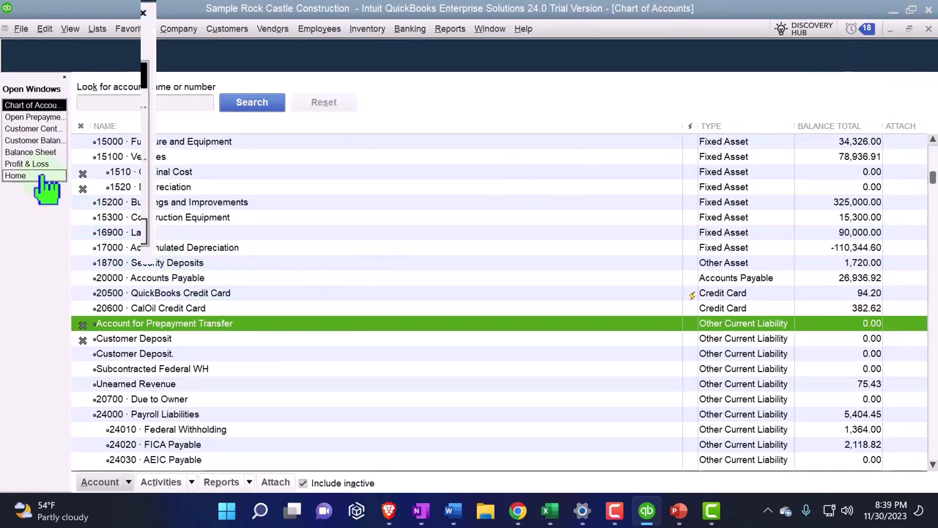